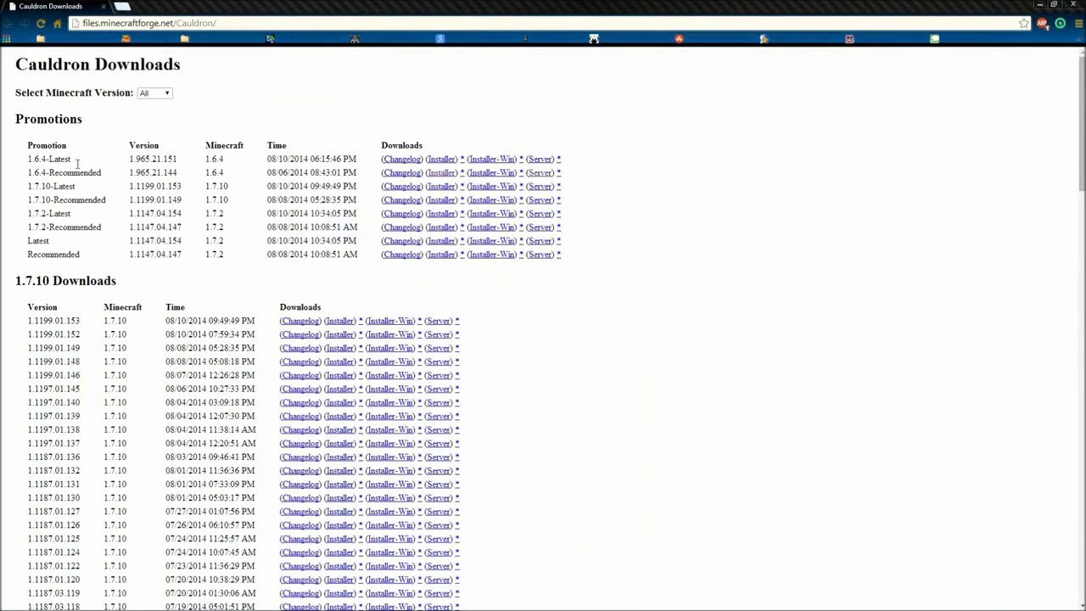
# Locate the 1.6.4-Recommended build and its installer download on the Cauldron Downloads page.
pyautogui.click(139, 23)
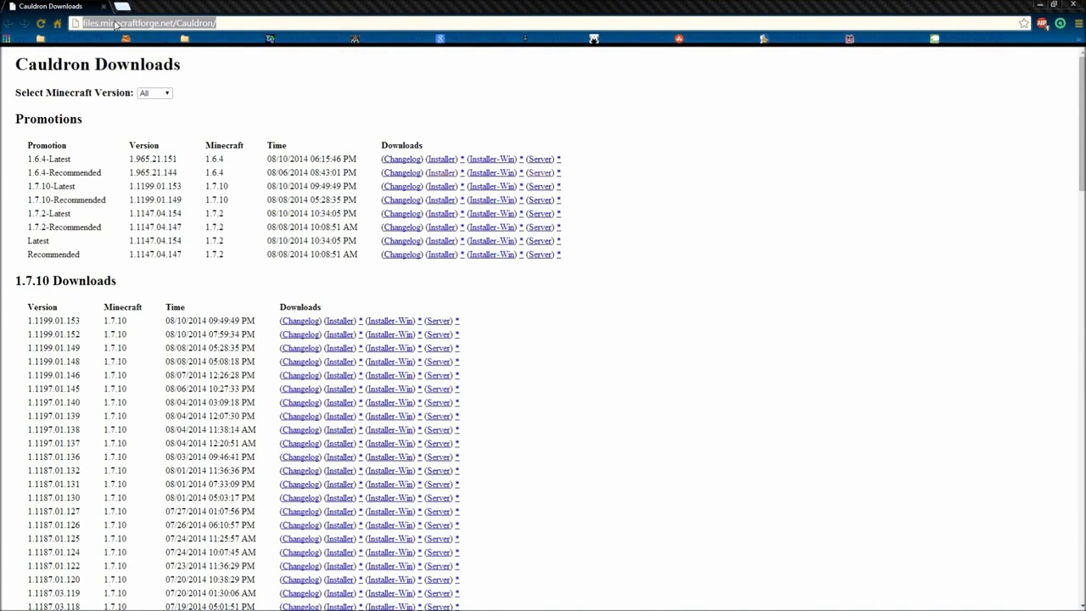
pyautogui.click(100, 23)
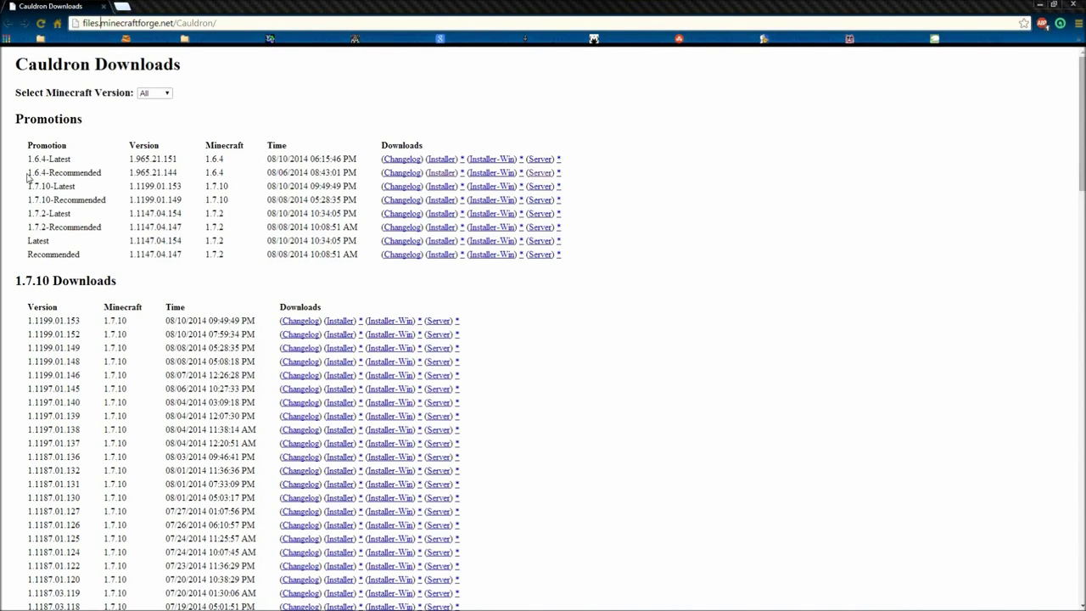
pyautogui.moveTo(28, 175); pyautogui.dragTo(371, 172)
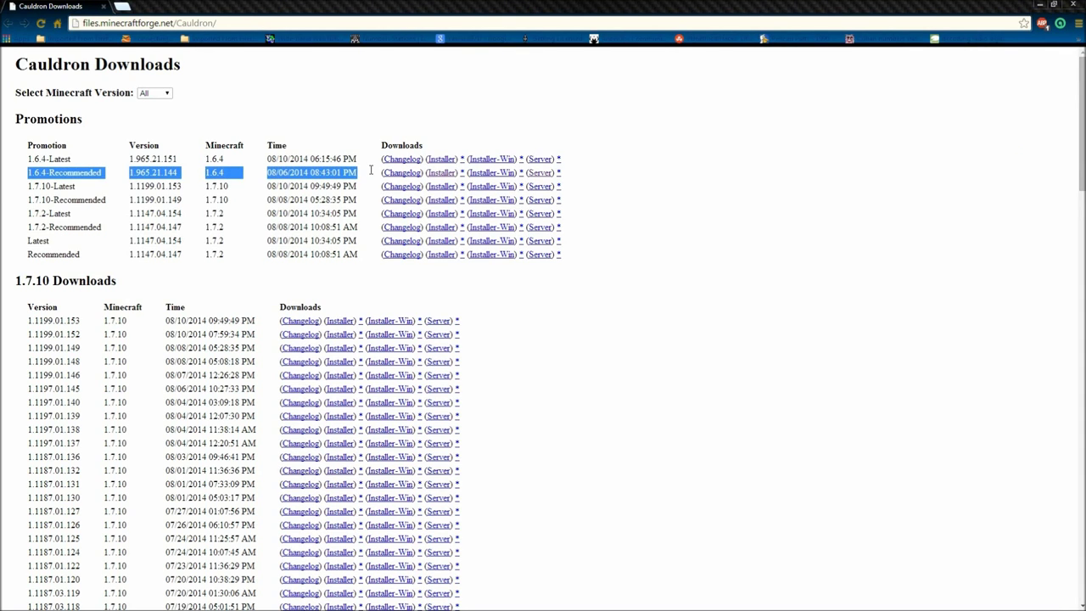
pyautogui.click(432, 174)
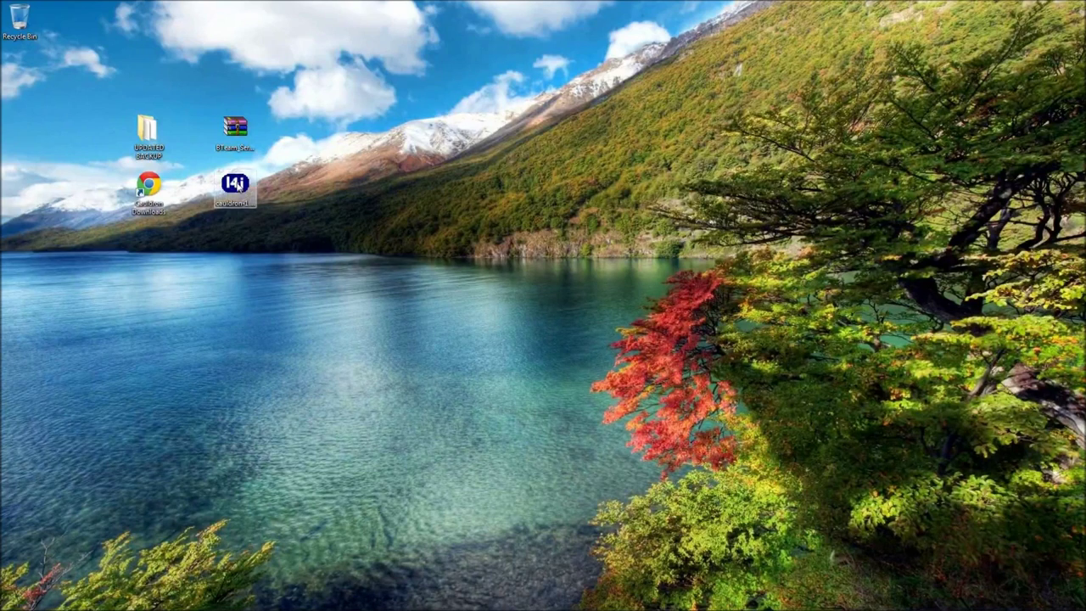
# Move the Cauldron installer to a free spot on the desktop and create a new folder named cauldron near it.
pyautogui.moveTo(237, 187); pyautogui.dragTo(366, 243)
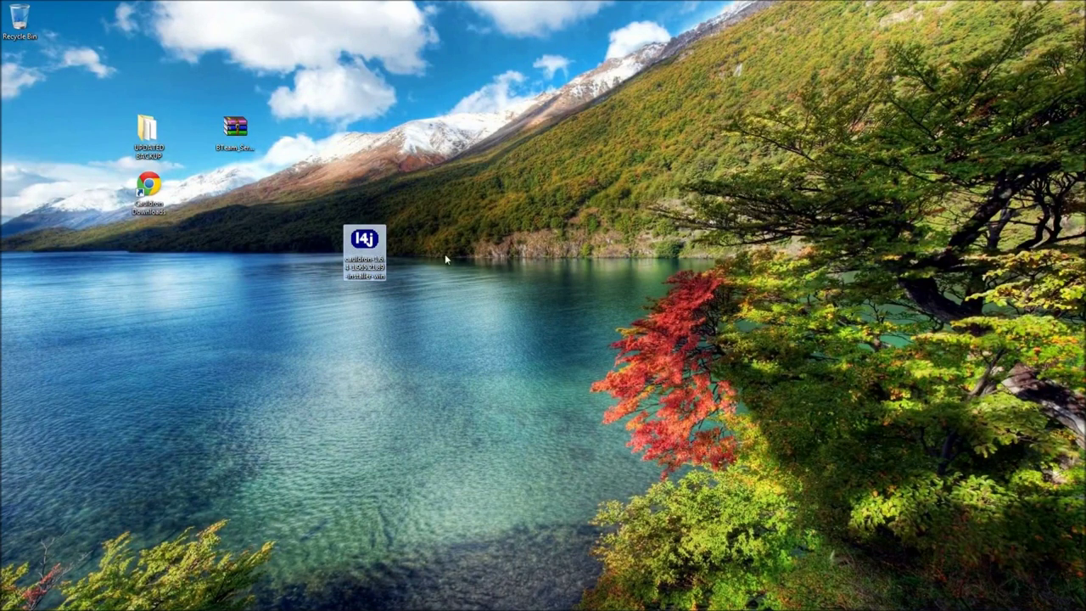
pyautogui.rightClick(462, 274)
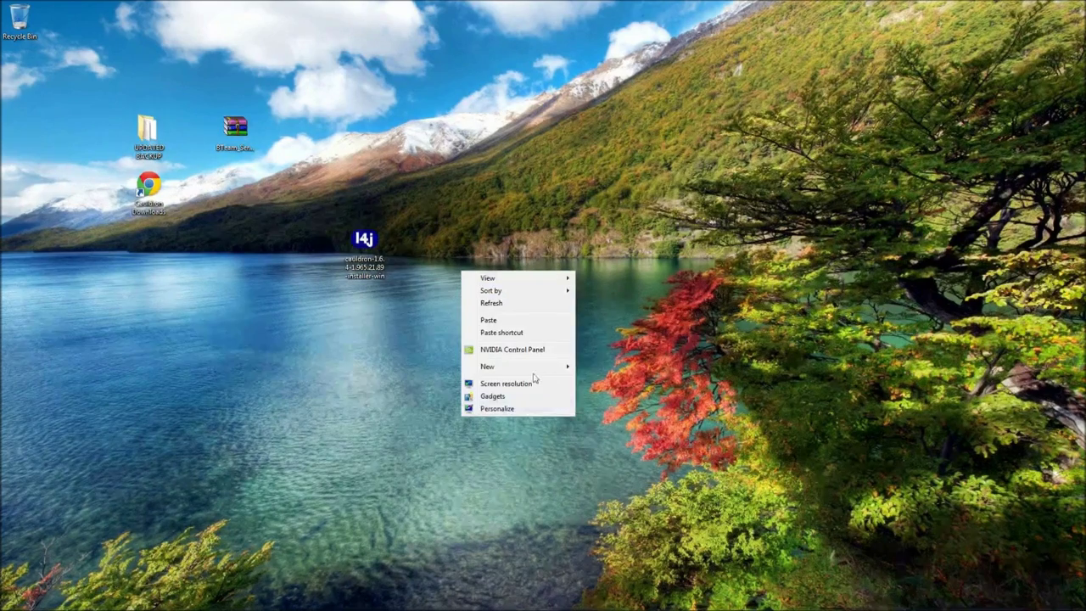
pyautogui.moveTo(529, 367)
pyautogui.click(599, 367)
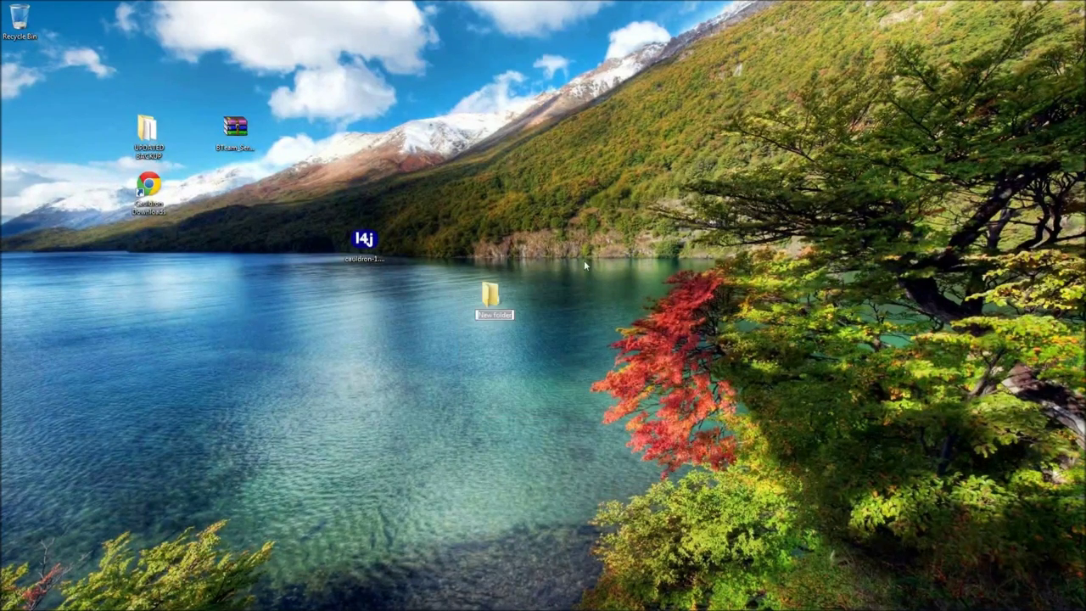
pyautogui.write('cauldron')
pyautogui.press('Return')
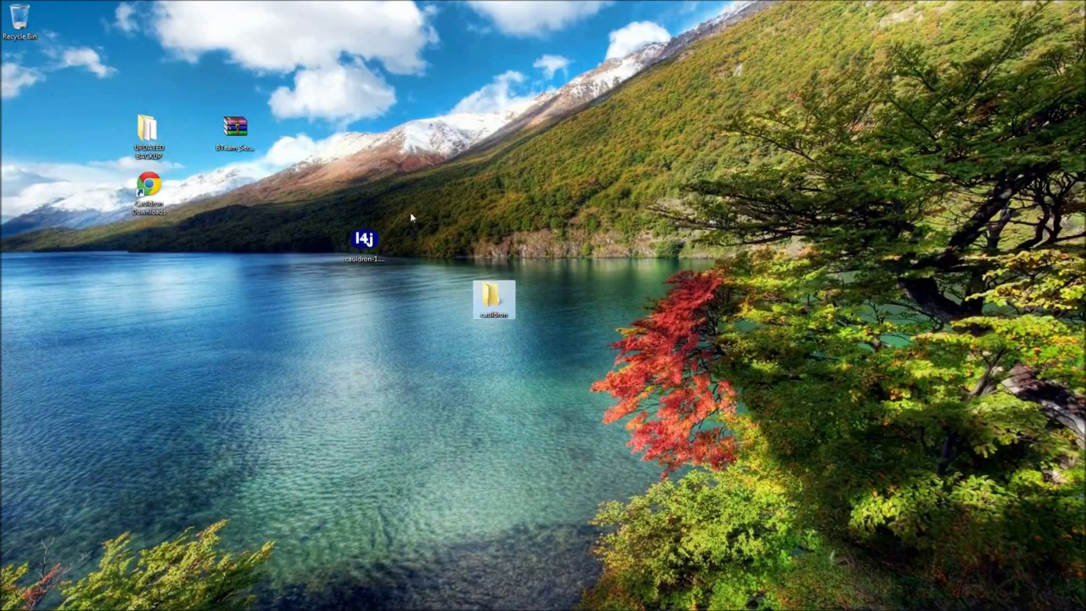
pyautogui.click(417, 189)
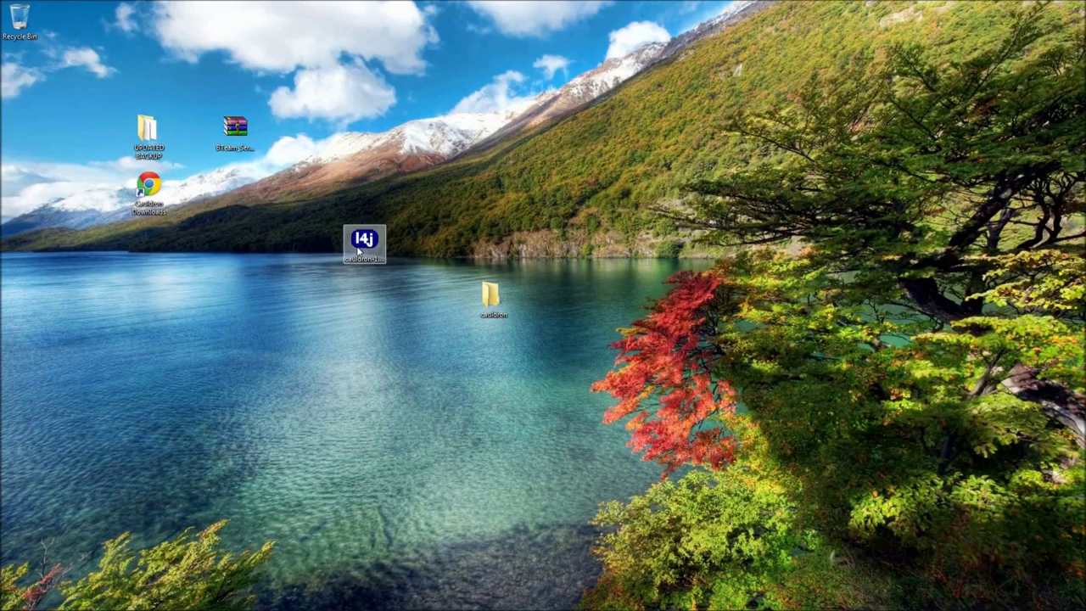
# Run the Cauldron installer from the desktop and select the Install server option.
pyautogui.click(358, 247)
pyautogui.moveTo(358, 248); pyautogui.dragTo(400, 190)
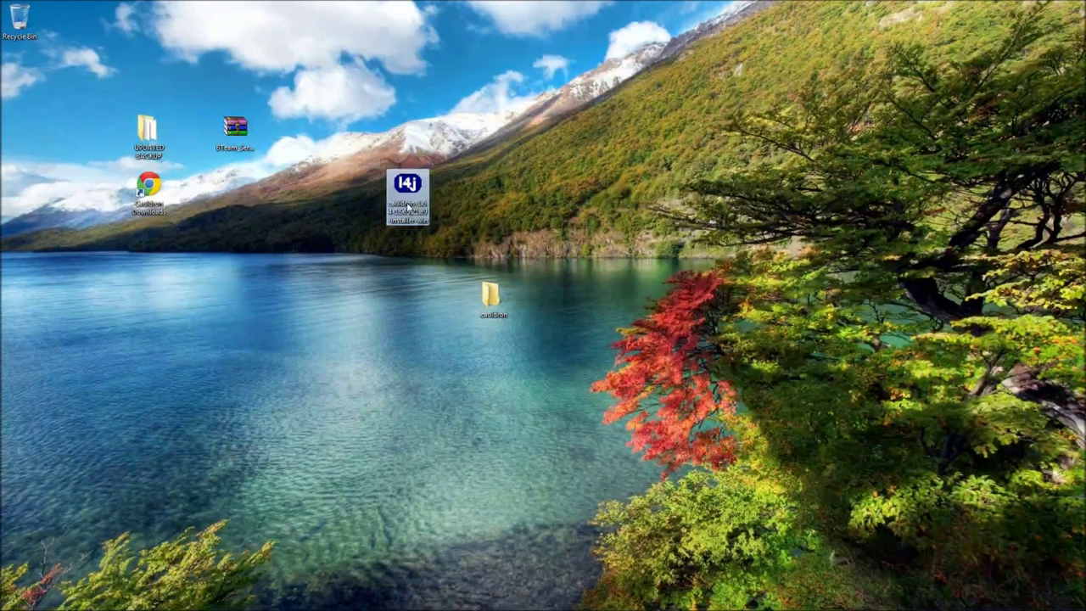
pyautogui.doubleClick(411, 207)
pyautogui.click(580, 318)
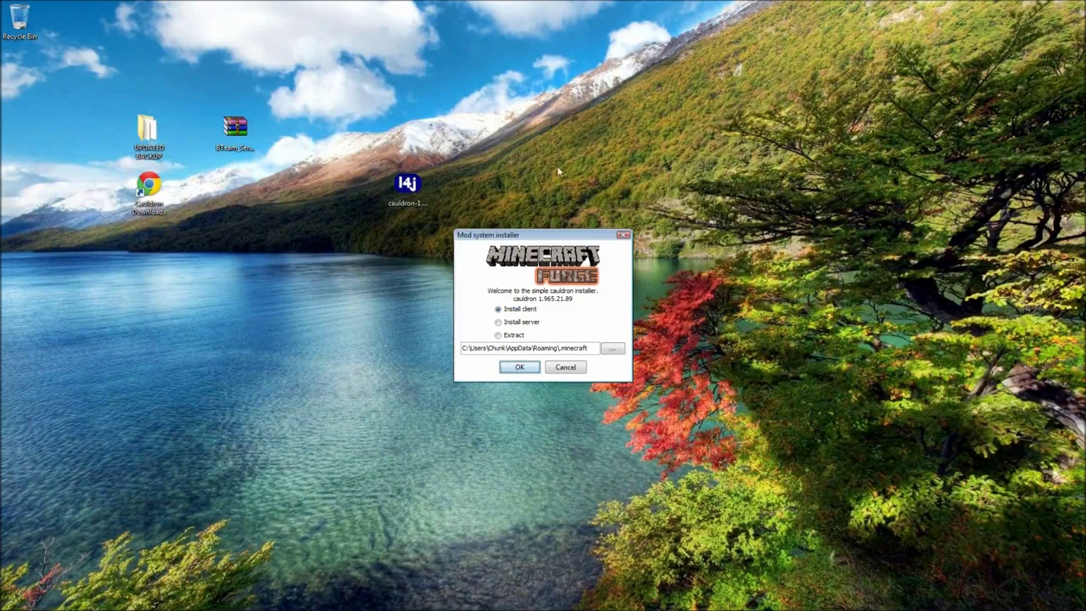
pyautogui.moveTo(551, 230); pyautogui.dragTo(652, 150)
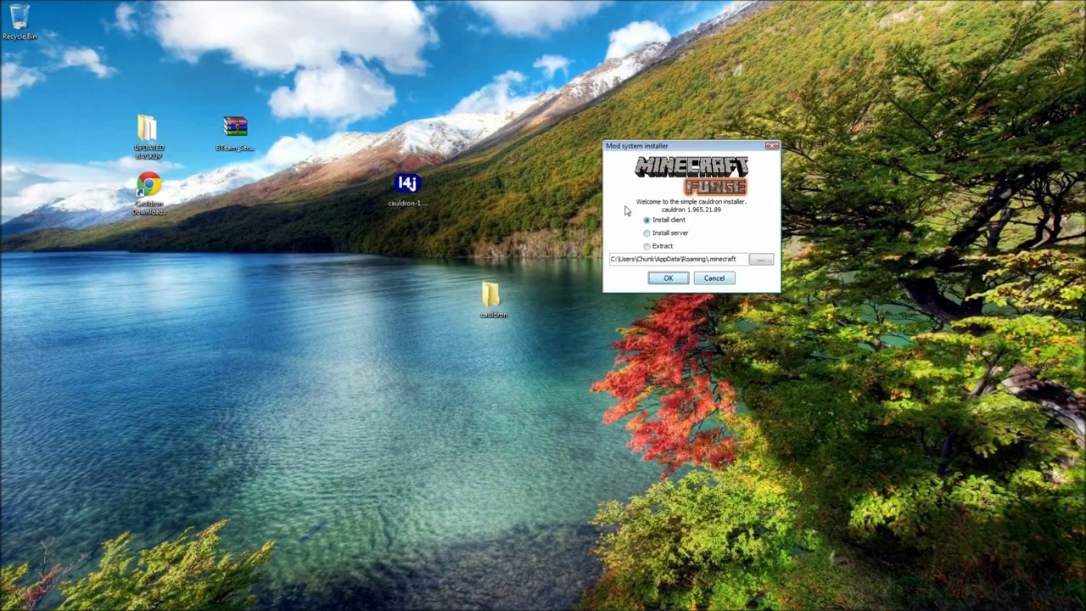
pyautogui.click(654, 237)
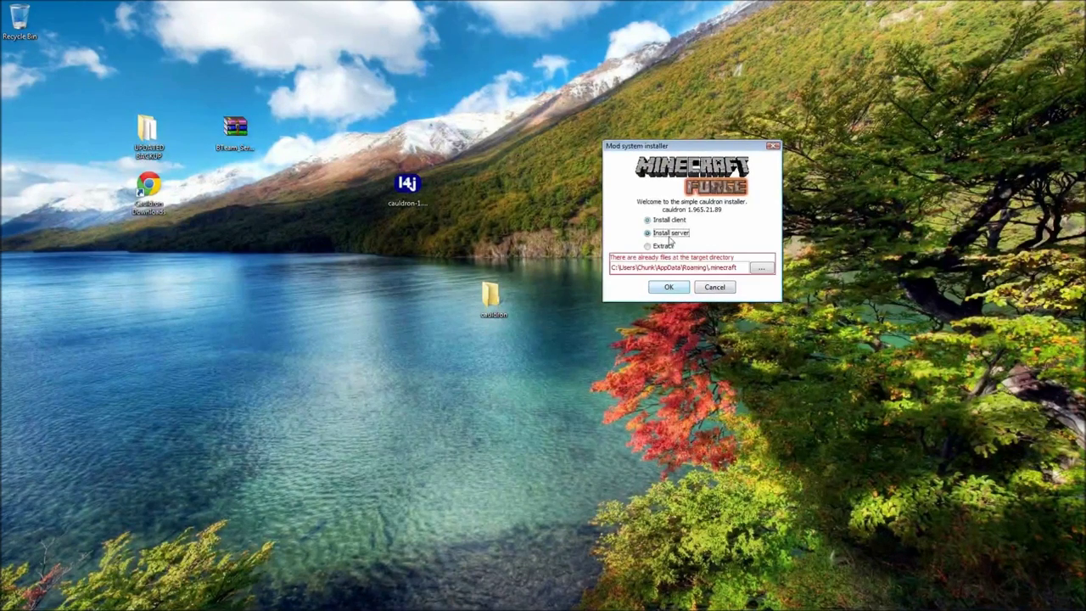
# Set the installation target to the cauldron folder on the desktop and start the server installation.
pyautogui.click(763, 270)
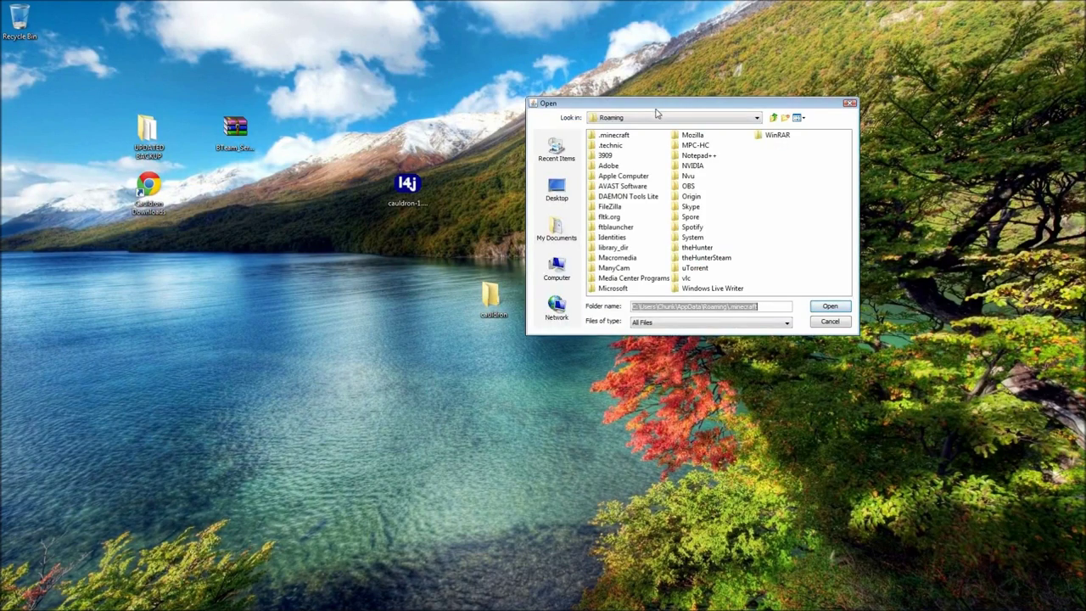
pyautogui.moveTo(656, 109); pyautogui.dragTo(238, 239)
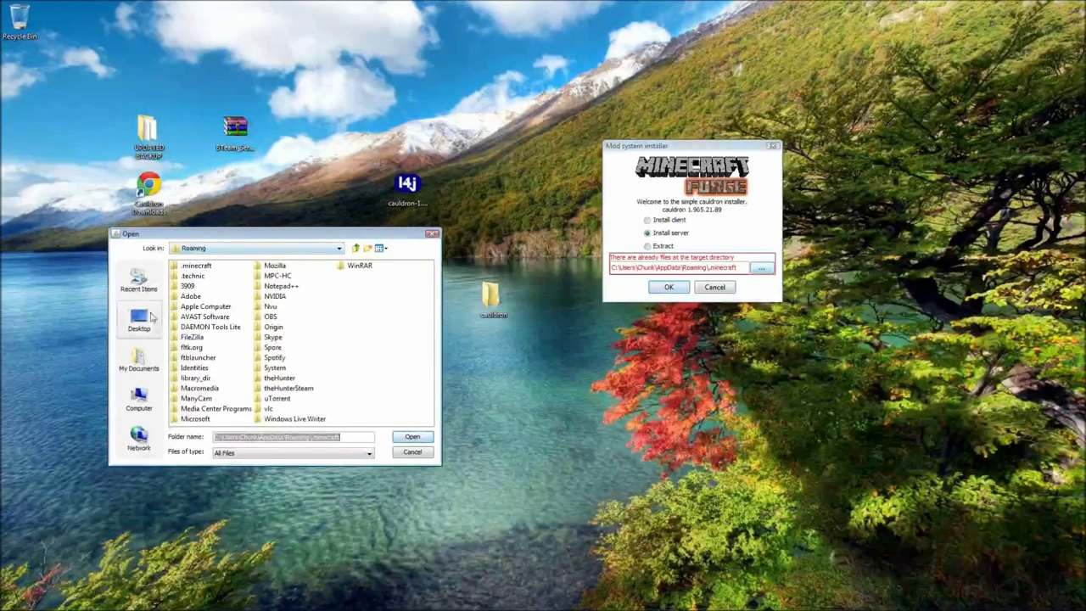
pyautogui.click(140, 320)
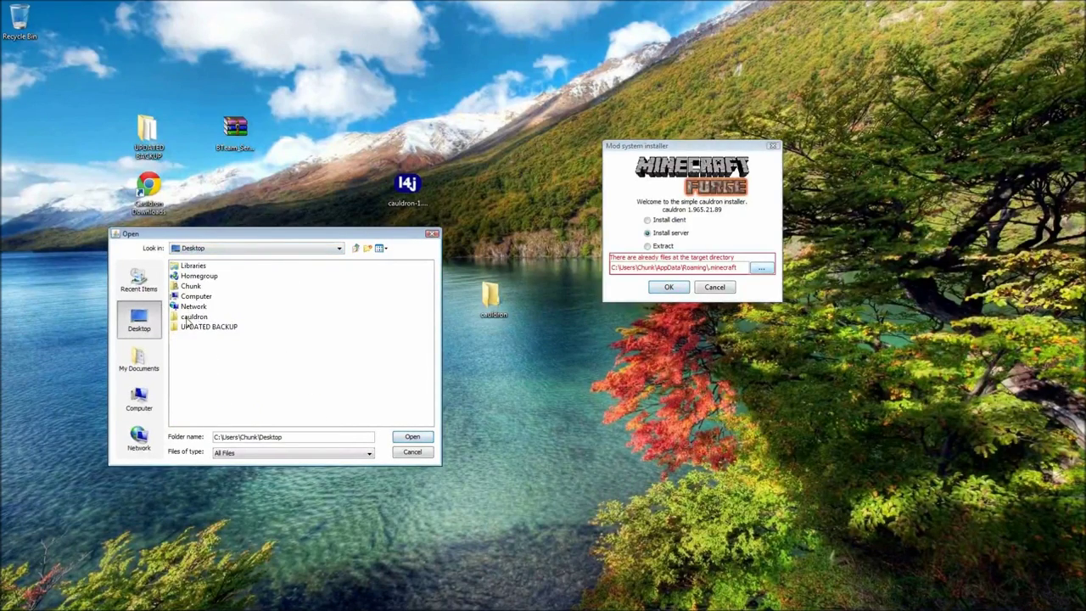
pyautogui.doubleClick(192, 317)
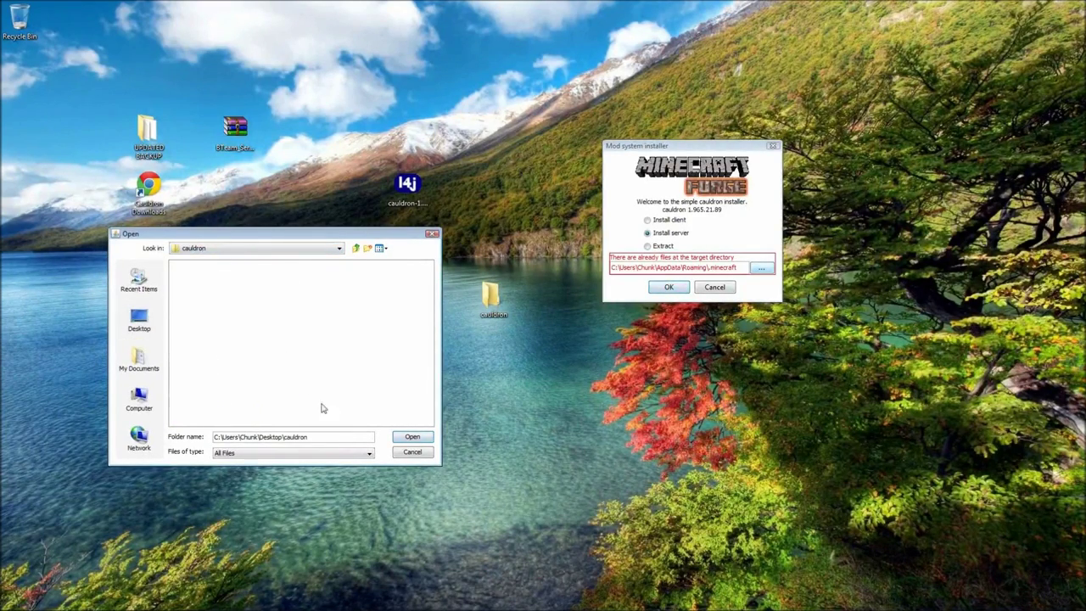
pyautogui.click(410, 437)
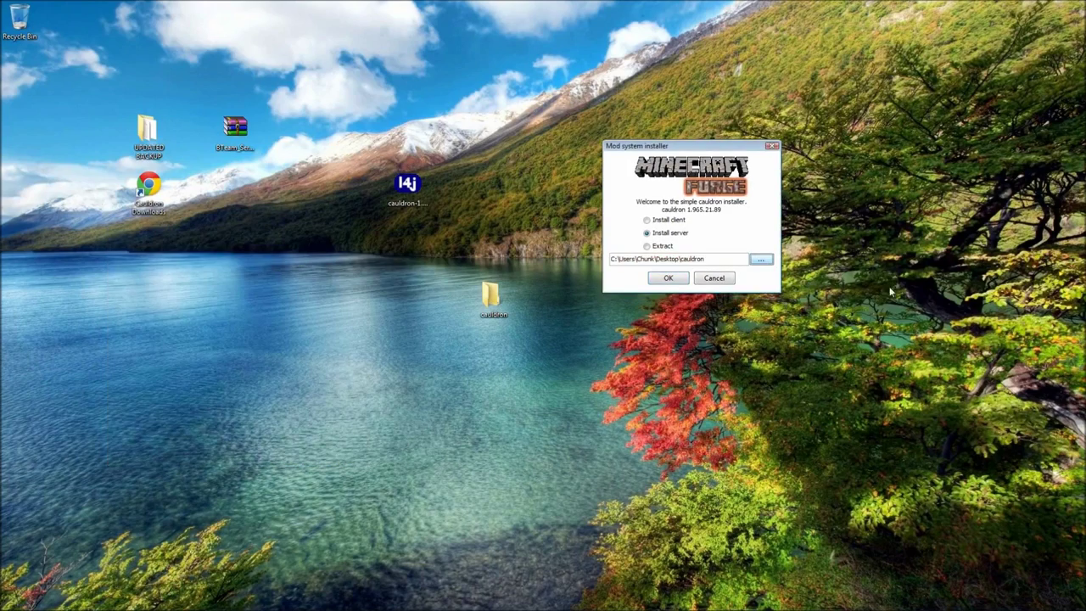
pyautogui.click(664, 279)
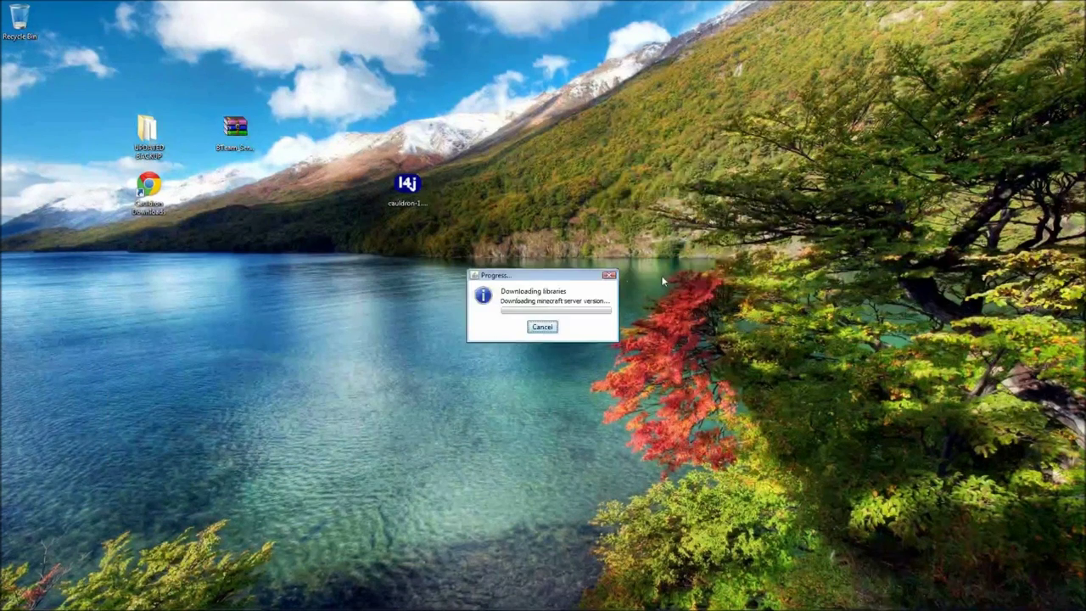
pyautogui.moveTo(613, 195); pyautogui.dragTo(634, 193)
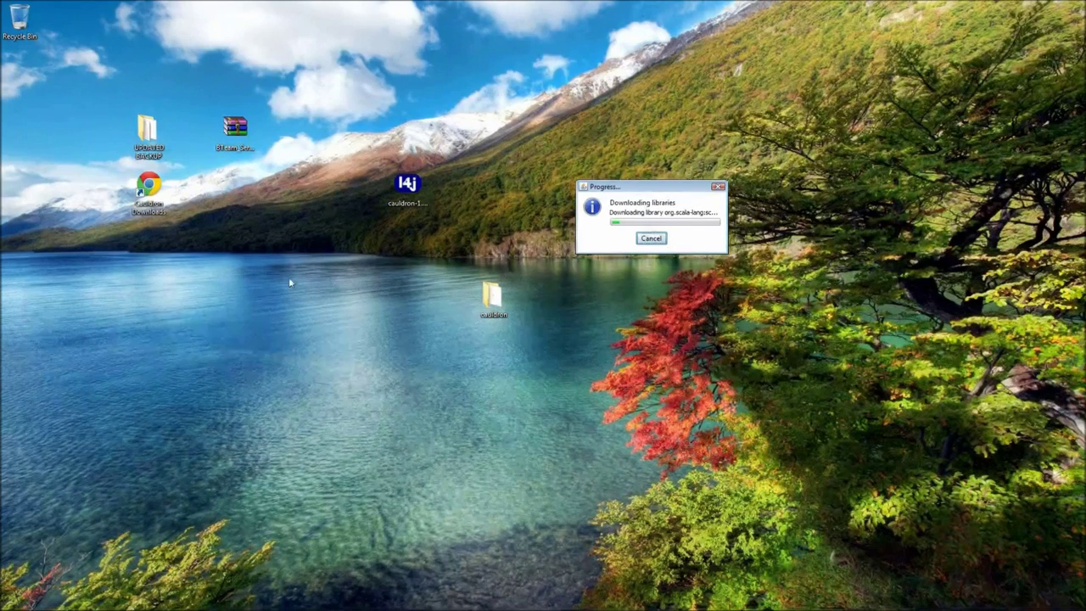
# In the browser, start the Attack of the B-Team server download V1.0.12a from its Technic page, then close the browser.
pyautogui.moveTo(49, 604)
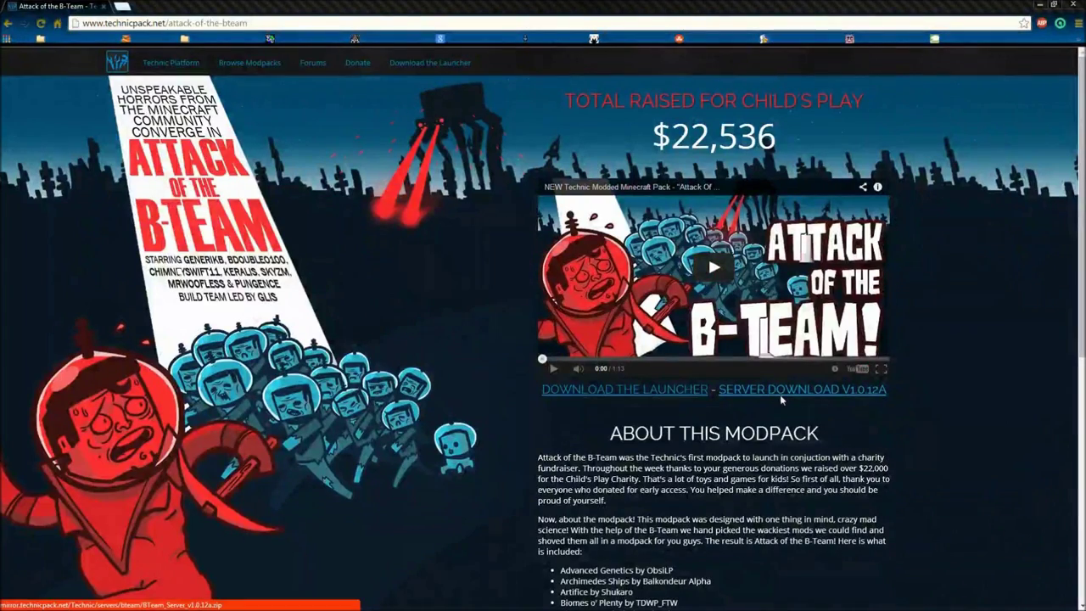
pyautogui.click(781, 395)
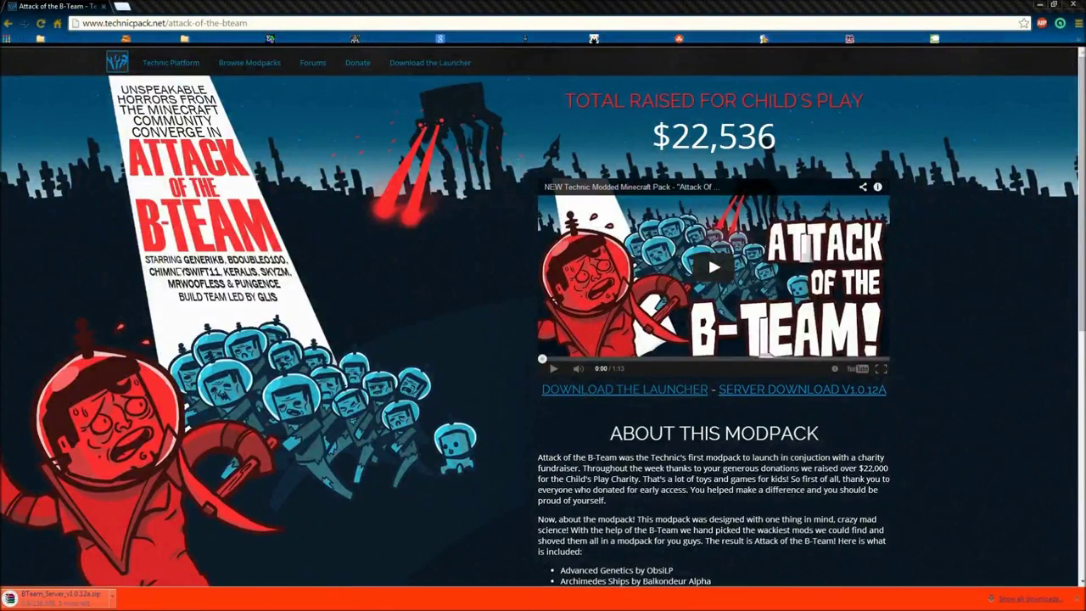
pyautogui.click(1078, 599)
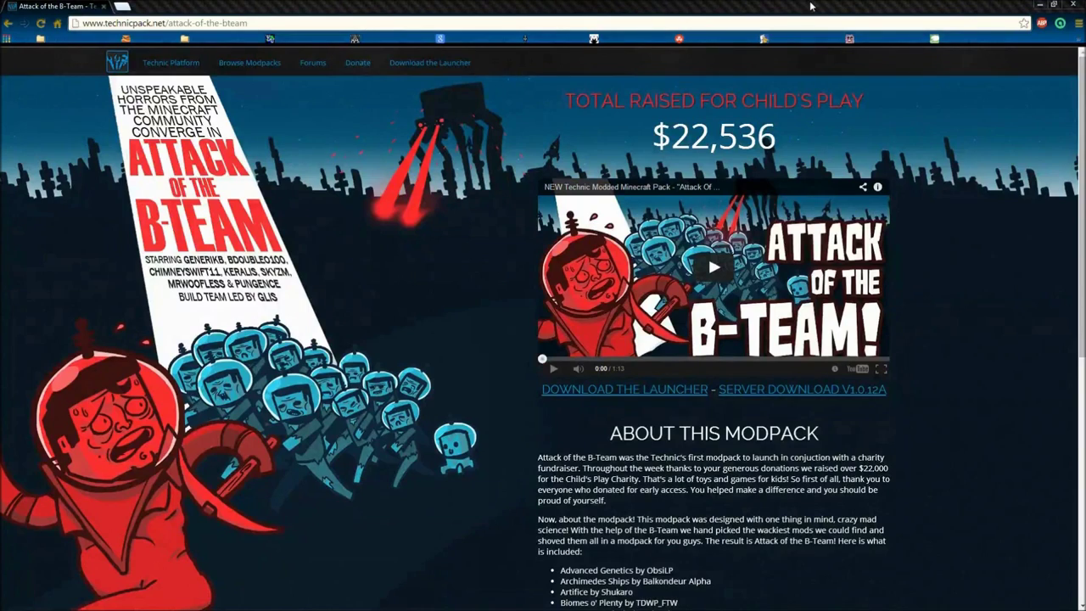
pyautogui.click(1072, 6)
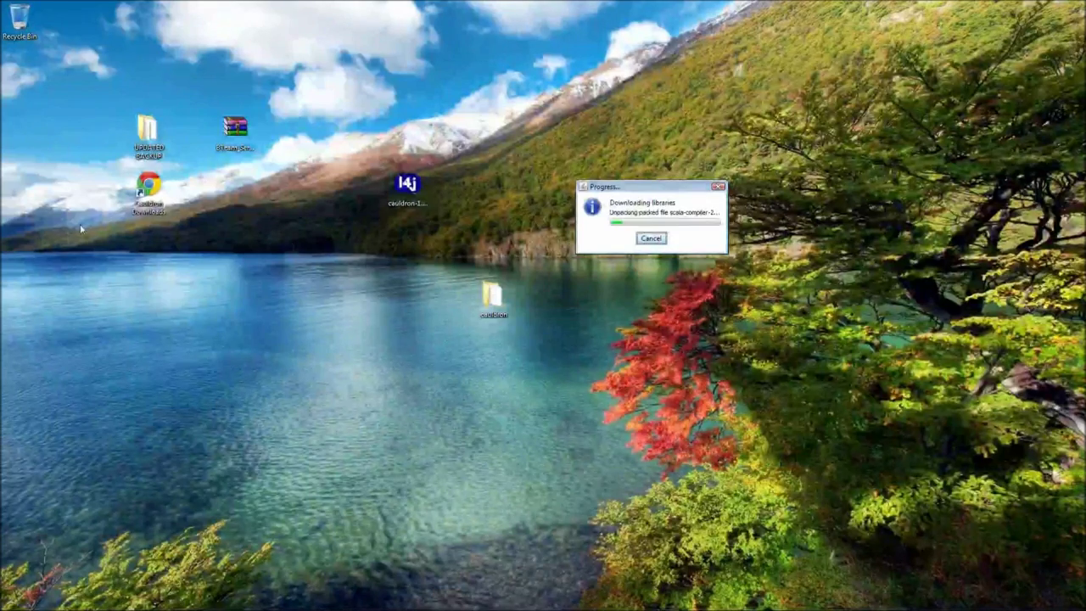
# Extract the BTeam_Server_v1.0.12a archive onto the desktop and open the extracted folder.
pyautogui.click(236, 129)
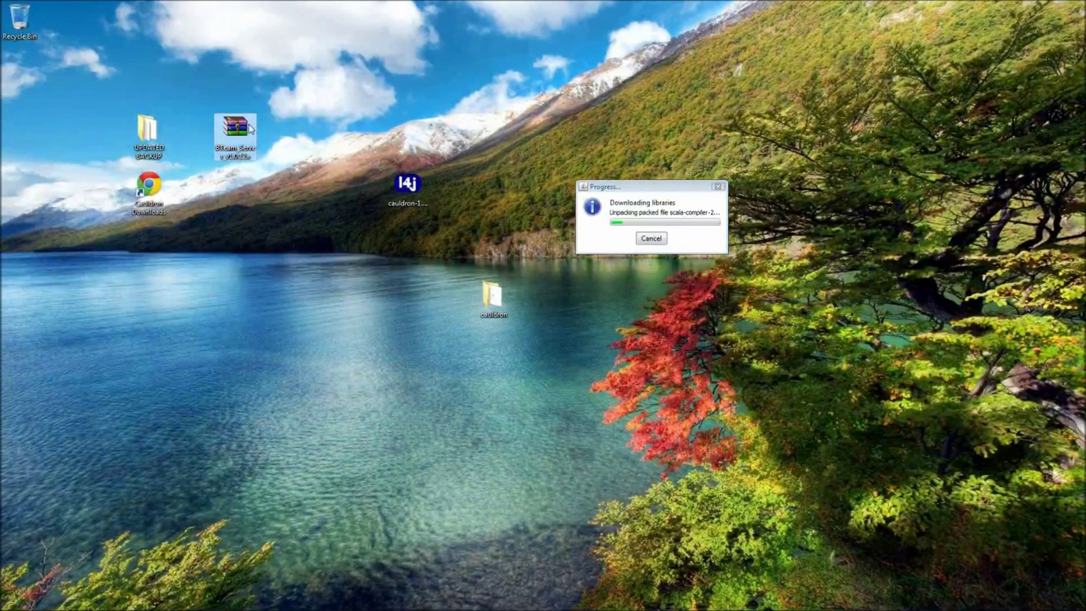
pyautogui.rightClick(251, 128)
pyautogui.click(297, 170)
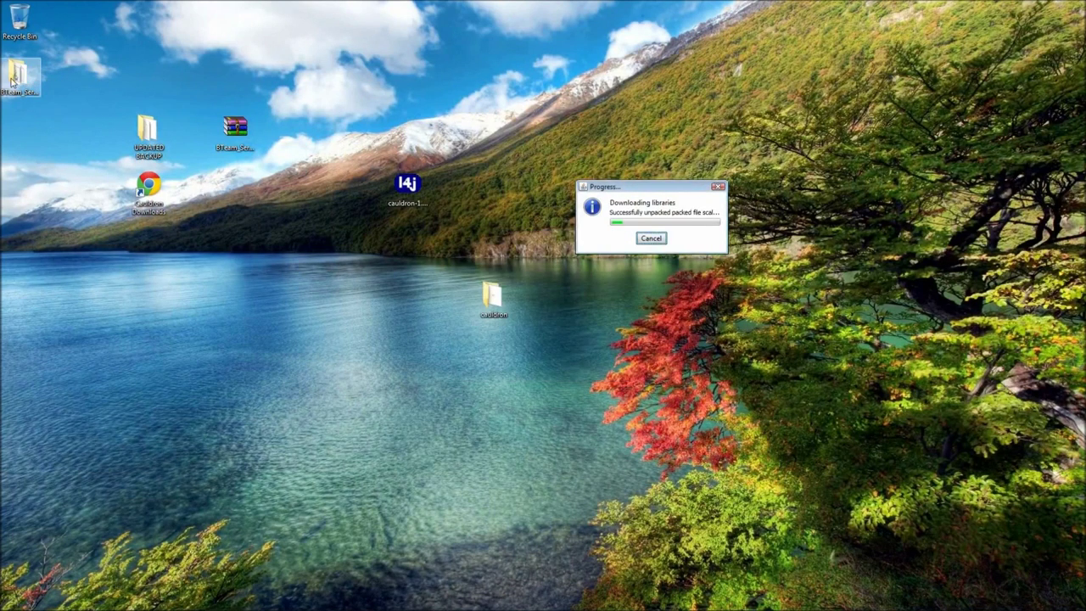
pyautogui.moveTo(19, 75); pyautogui.dragTo(320, 247)
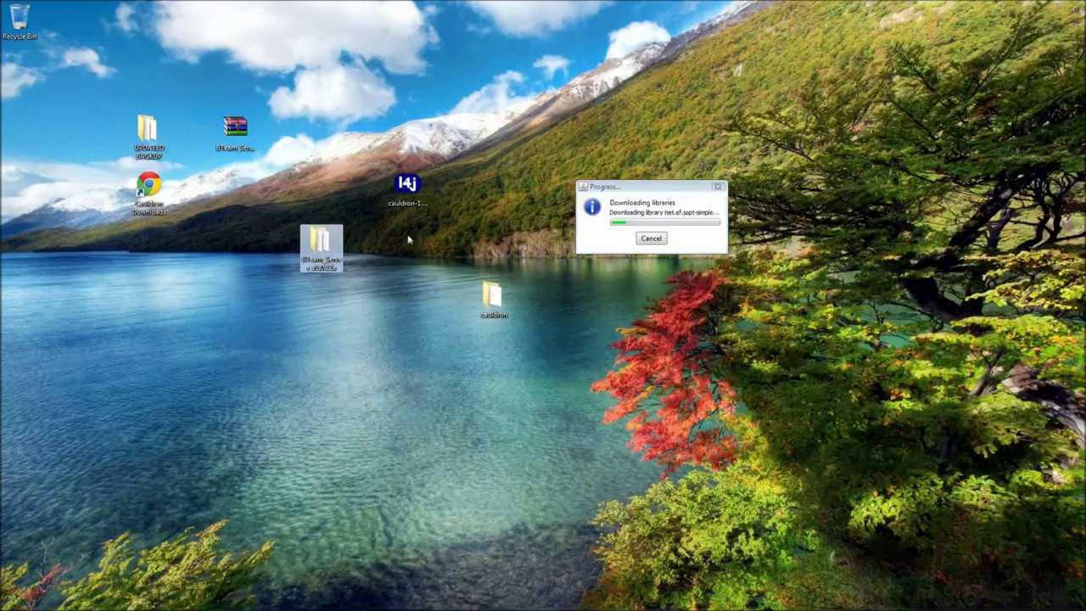
pyautogui.doubleClick(320, 248)
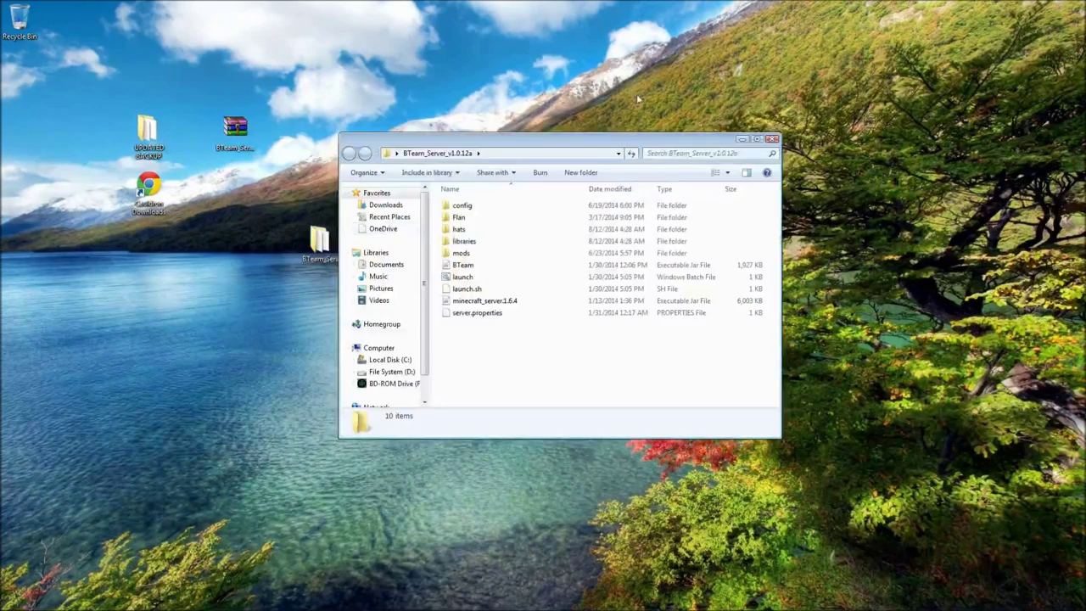
pyautogui.moveTo(599, 144); pyautogui.dragTo(277, 284)
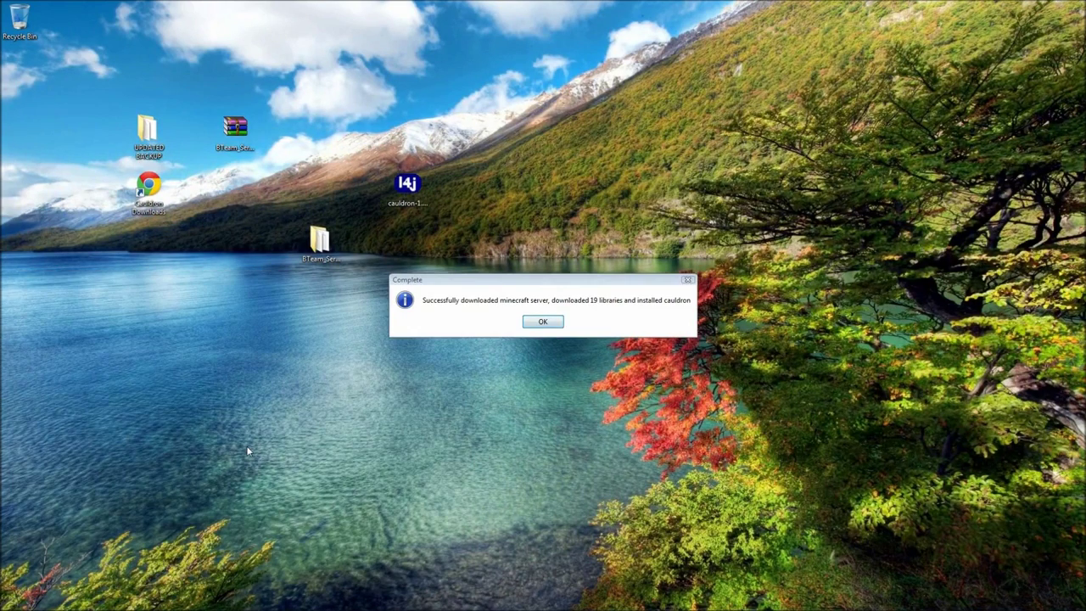
# Dismiss the installer's completion message and open the BTeam_Server_v1.0.12a and cauldron folders side by side.
pyautogui.click(539, 323)
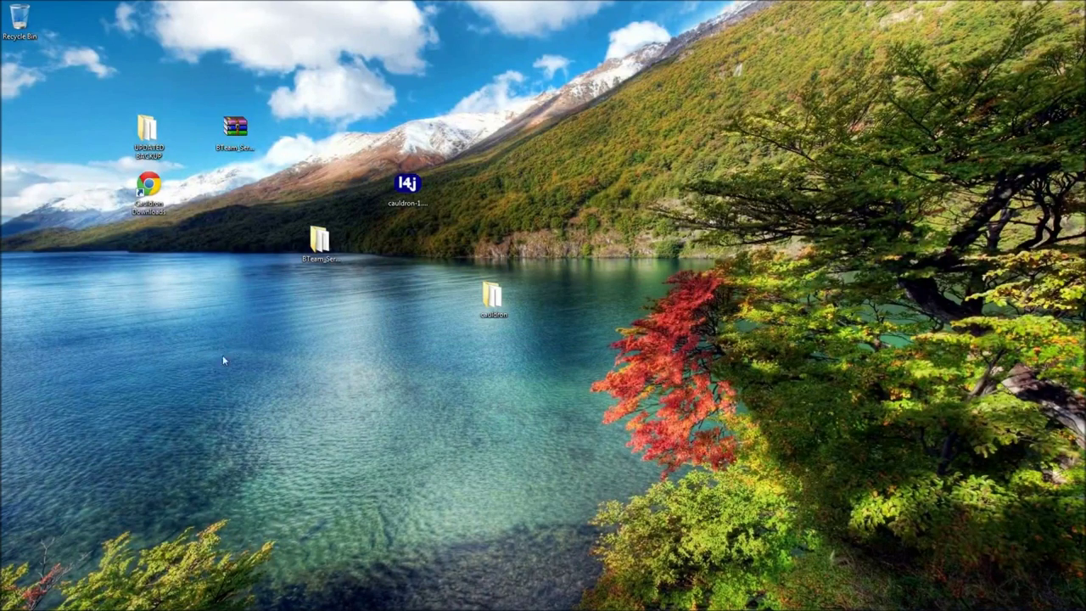
pyautogui.doubleClick(319, 241)
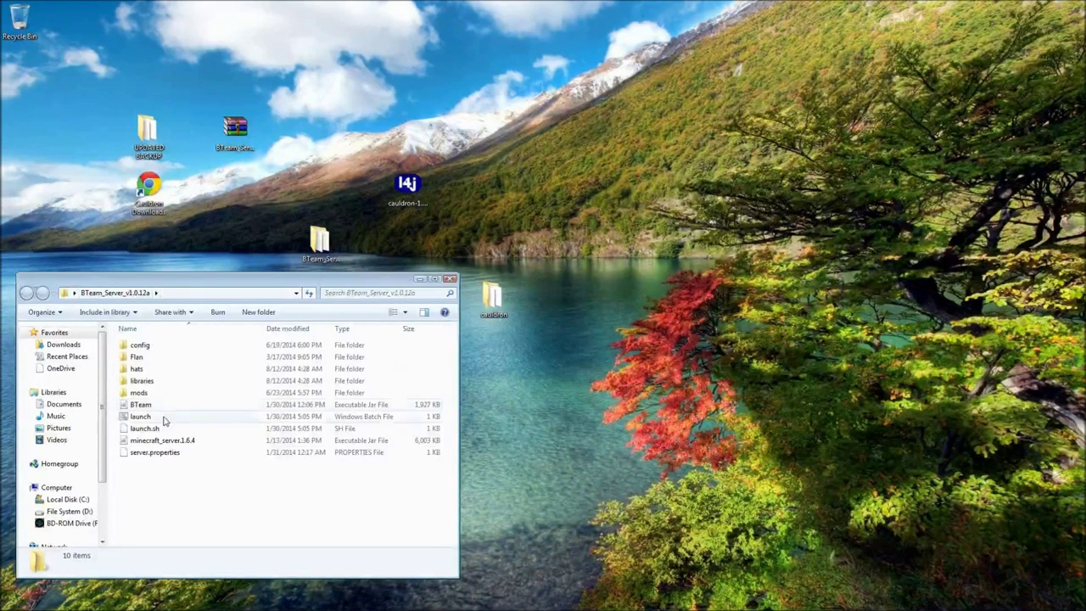
pyautogui.doubleClick(499, 299)
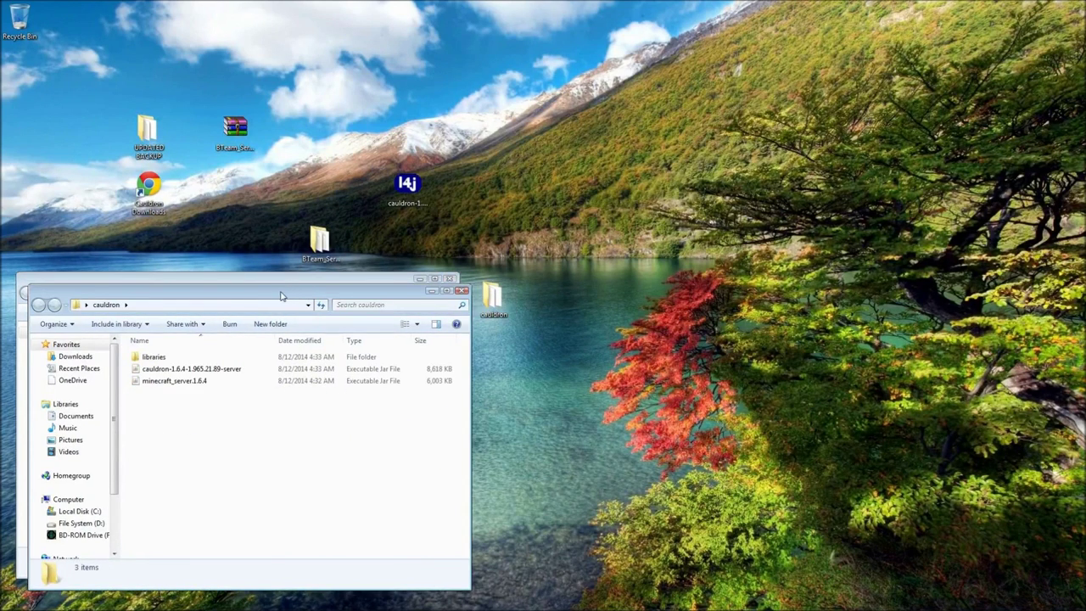
pyautogui.moveTo(280, 296); pyautogui.dragTo(764, 255)
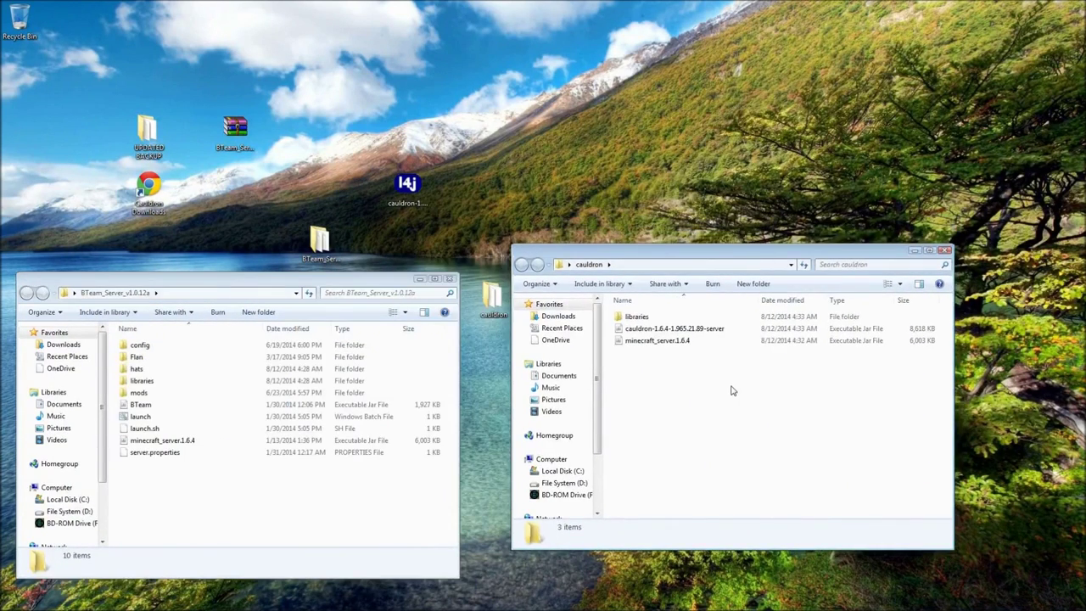
# Move all the cauldron folder's contents into the BTeam_Server_v1.0.12a folder, merging the libraries folders and replacing every conflicting file.
pyautogui.moveTo(731, 386); pyautogui.dragTo(627, 315)
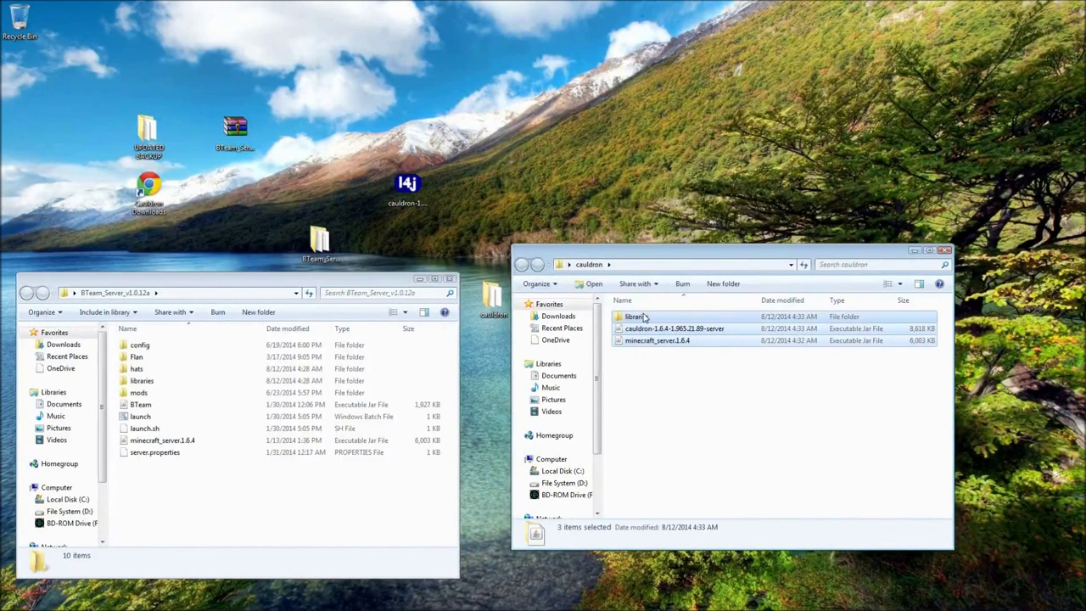
pyautogui.click(178, 497)
pyautogui.hotkey('ctrl', 'v')
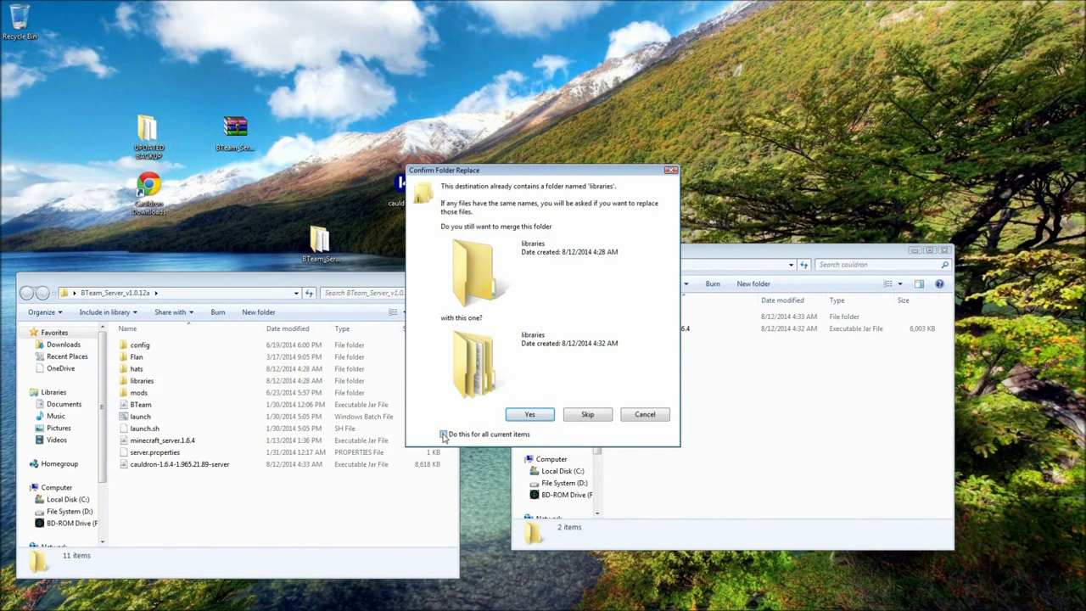
pyautogui.click(443, 434)
pyautogui.click(530, 415)
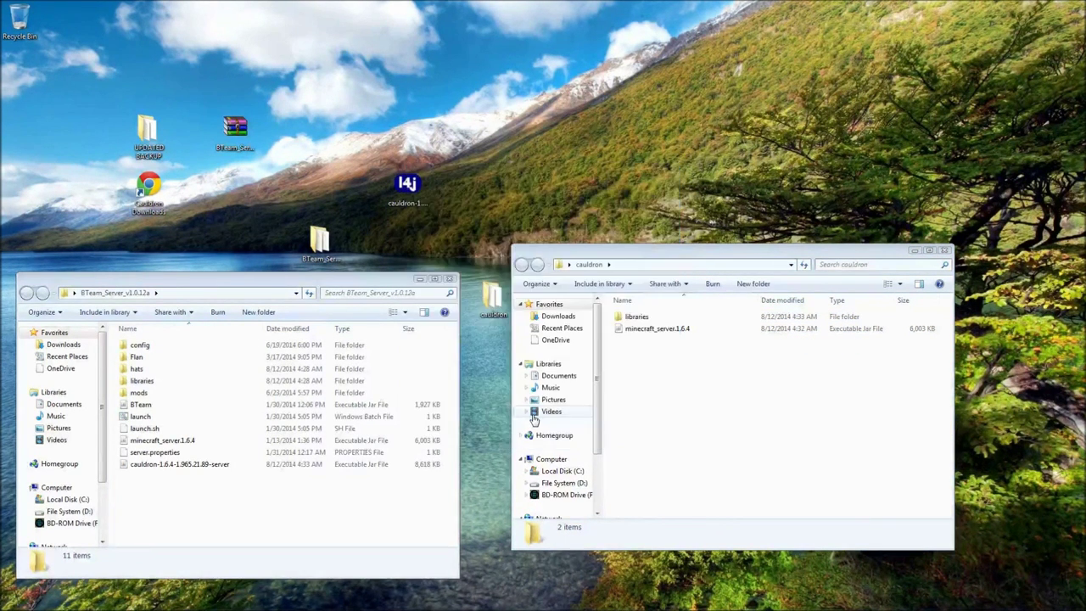
pyautogui.click(449, 426)
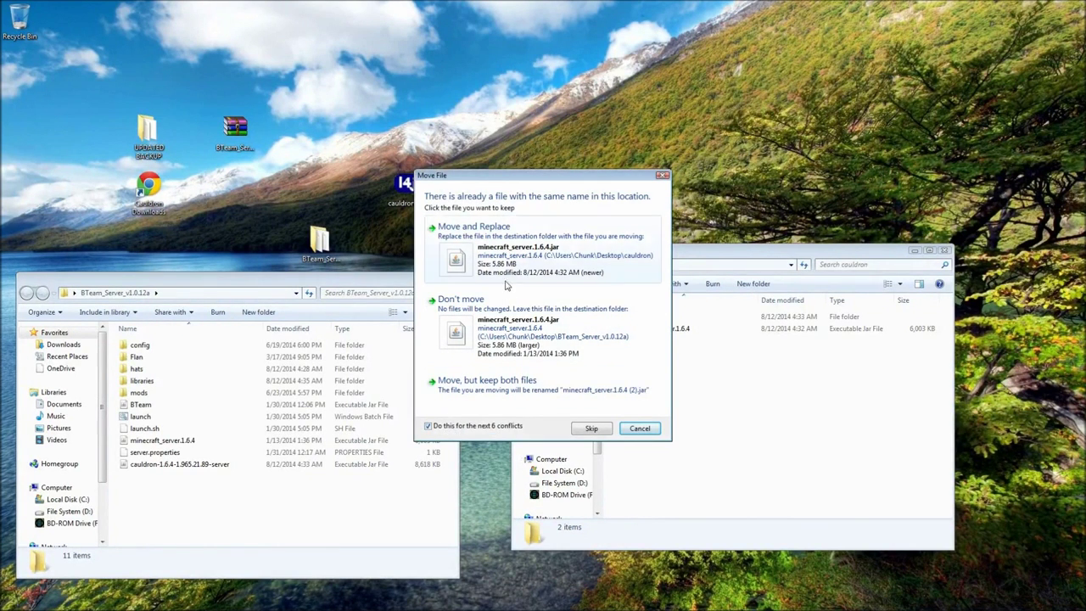
pyautogui.click(517, 239)
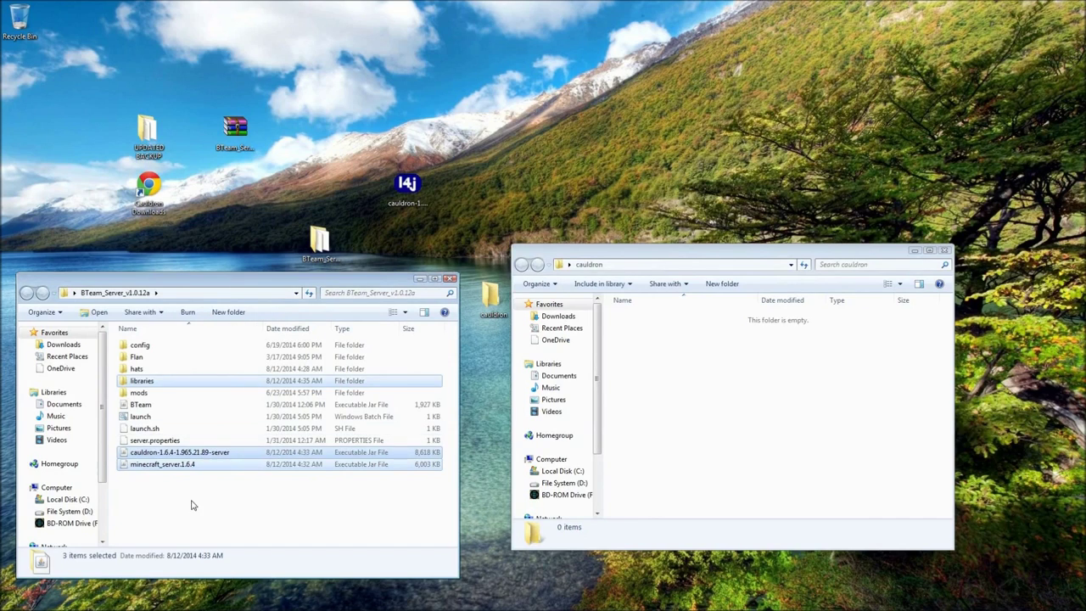
# Delete the original BTeam executable jar from the BTeam_Server_v1.0.12a folder.
pyautogui.click(212, 437)
pyautogui.click(142, 405)
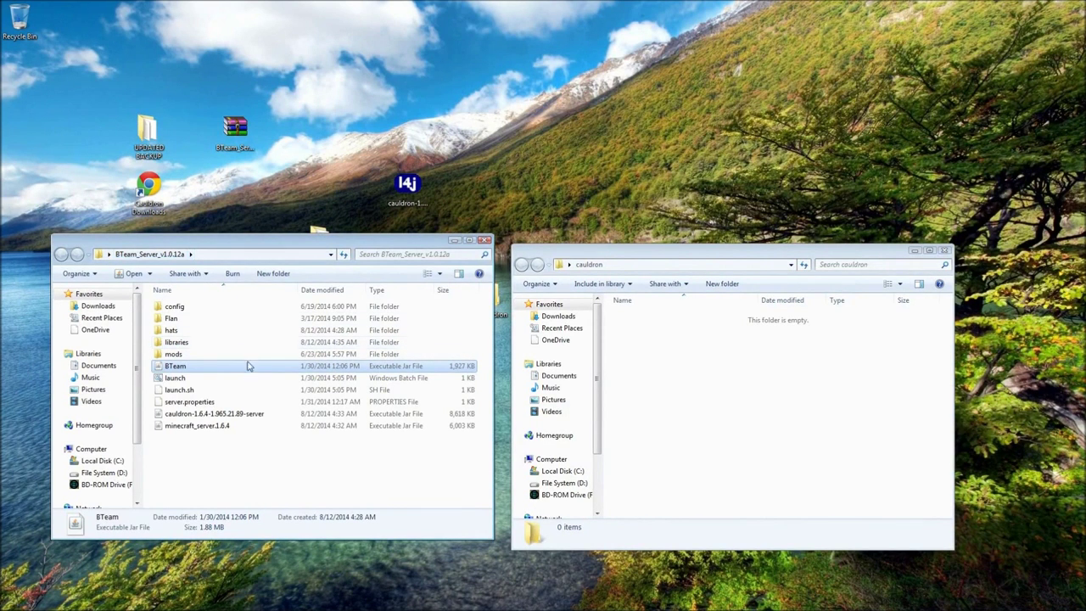
pyautogui.press('Delete')
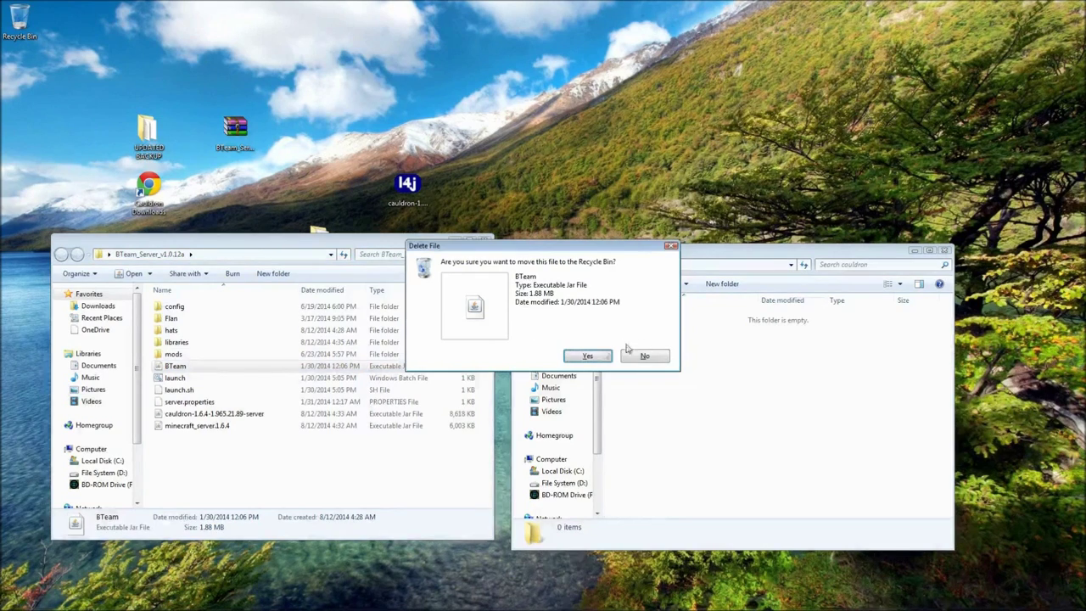
pyautogui.click(594, 355)
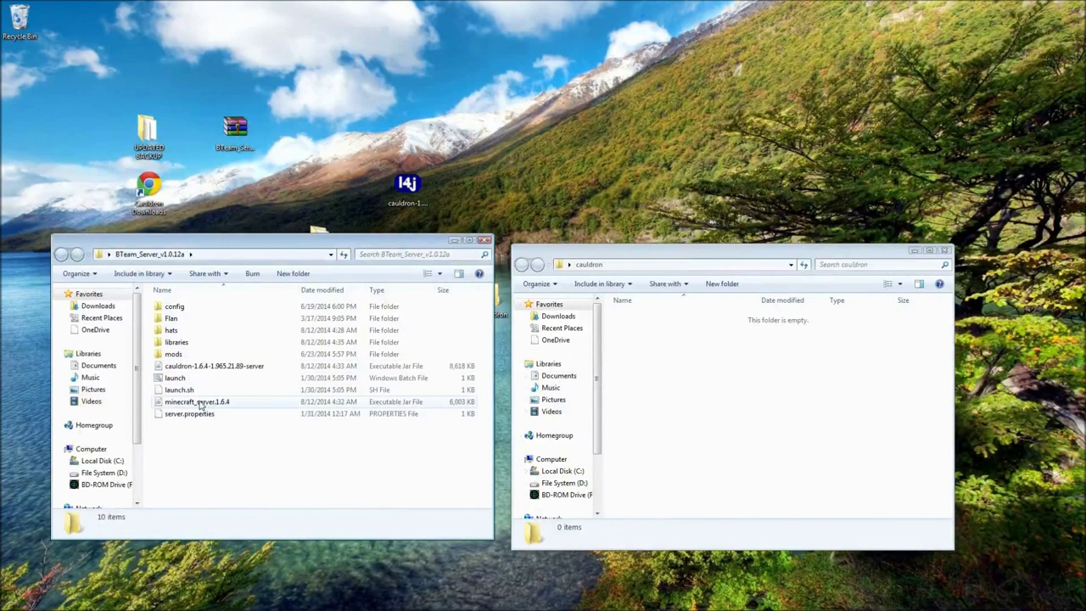
# Rename the cauldron-1.6.4-1.965.21.89-server jar as BTeam.
pyautogui.click(181, 369)
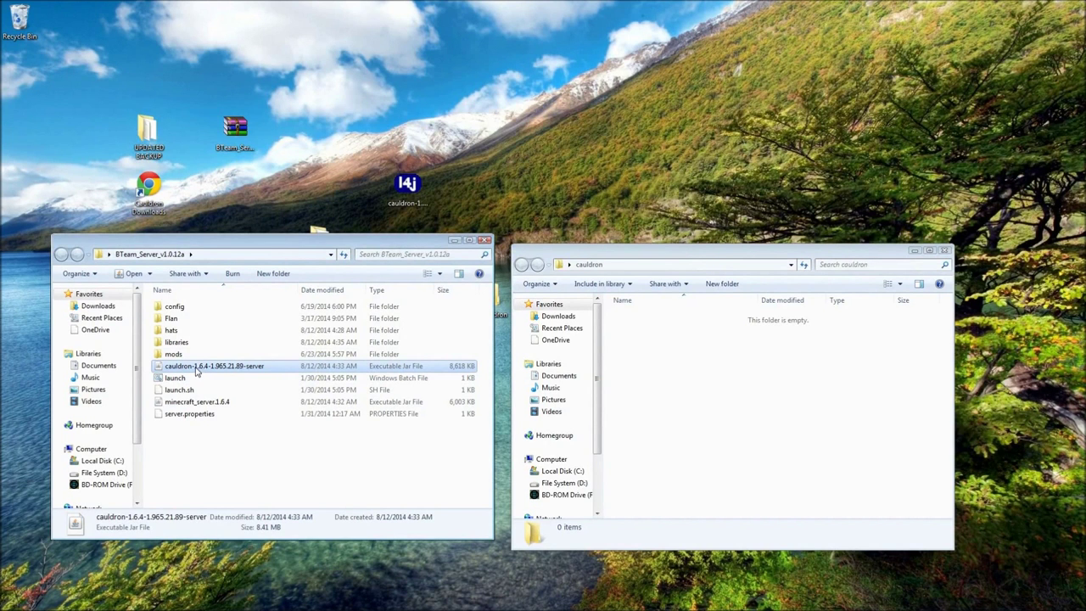
pyautogui.rightClick(195, 371)
pyautogui.click(229, 563)
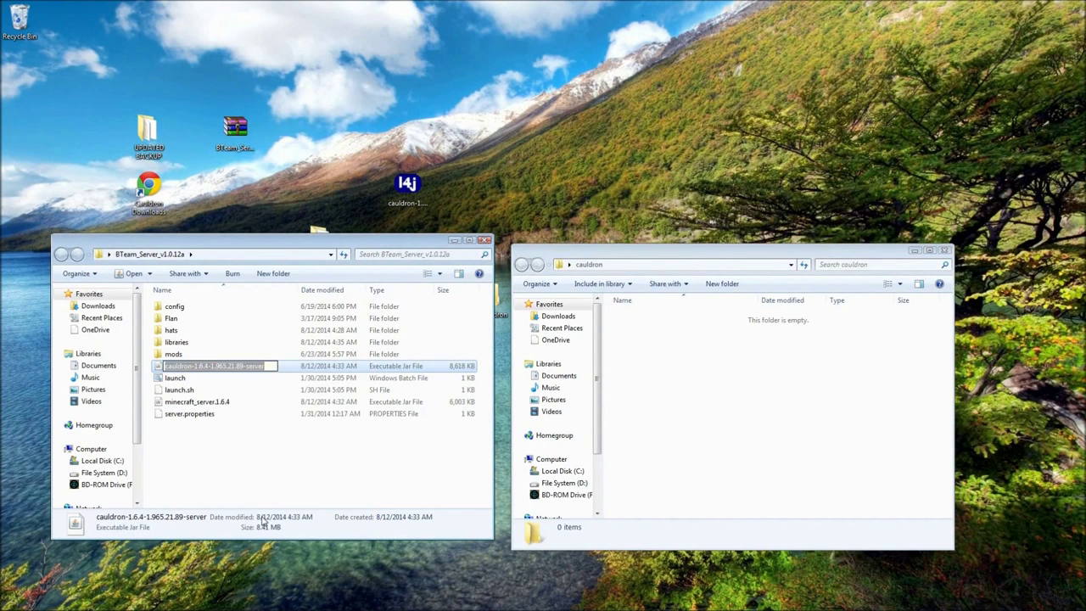
pyautogui.press('BackSpace')
pyautogui.write('BTeam')
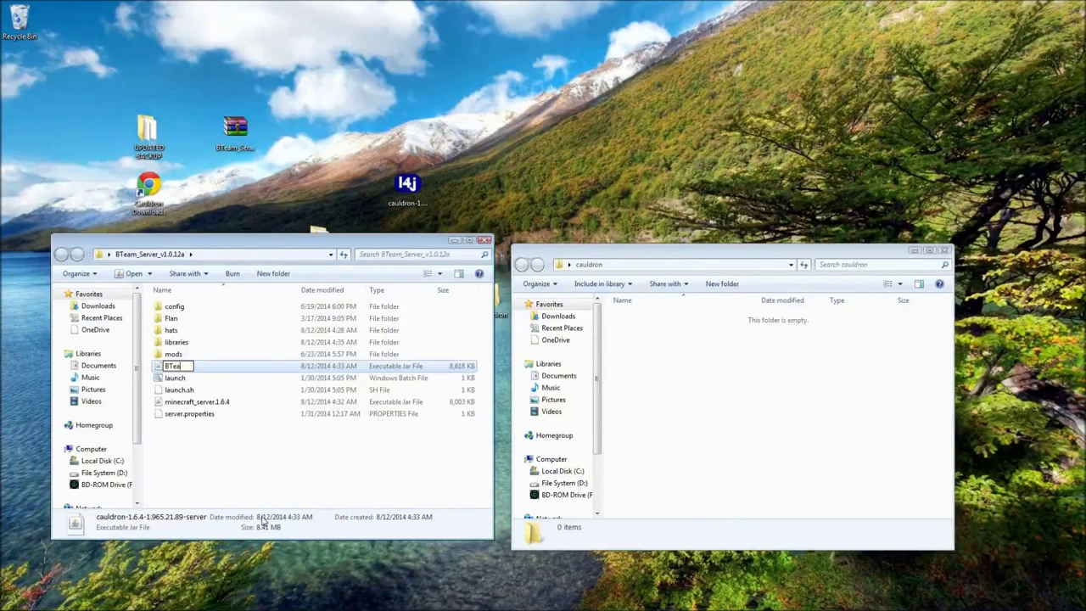
pyautogui.click(267, 464)
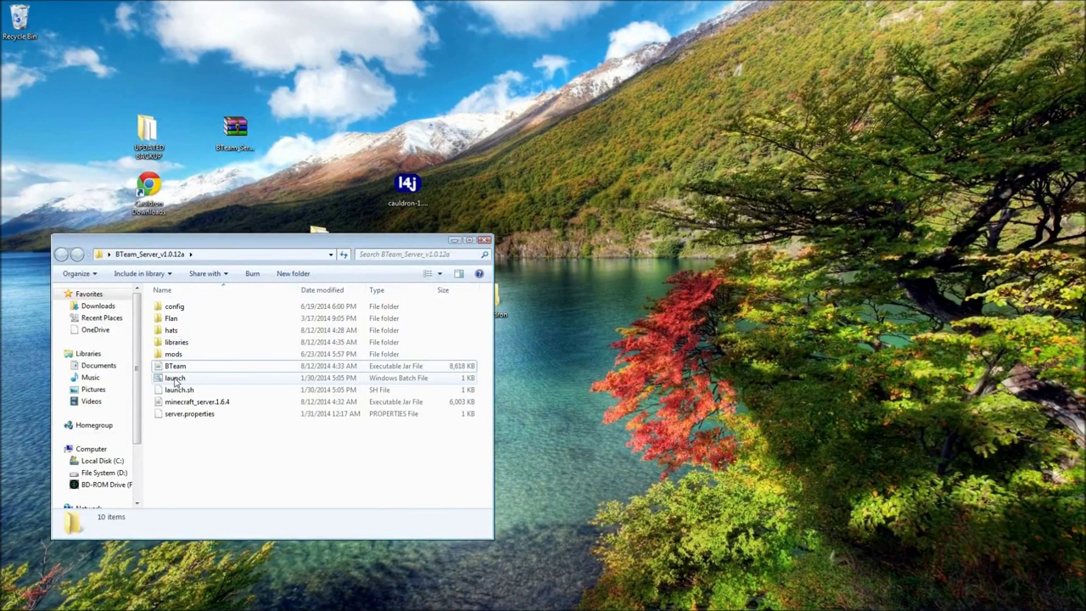
# Run the launch batch file to generate the server's files and world, then close the server console.
pyautogui.doubleClick(176, 378)
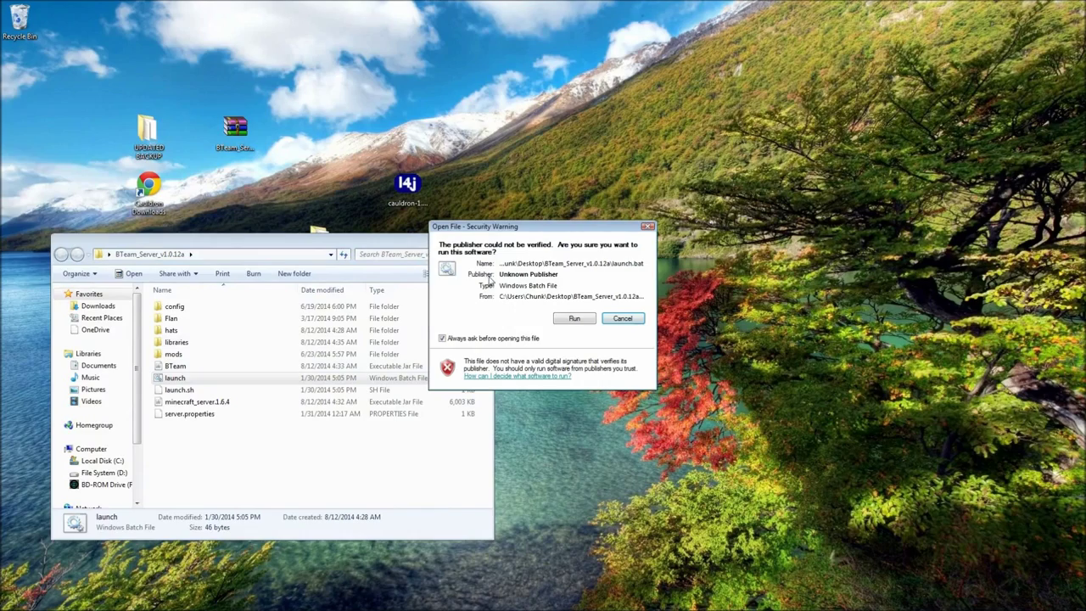
pyautogui.click(573, 320)
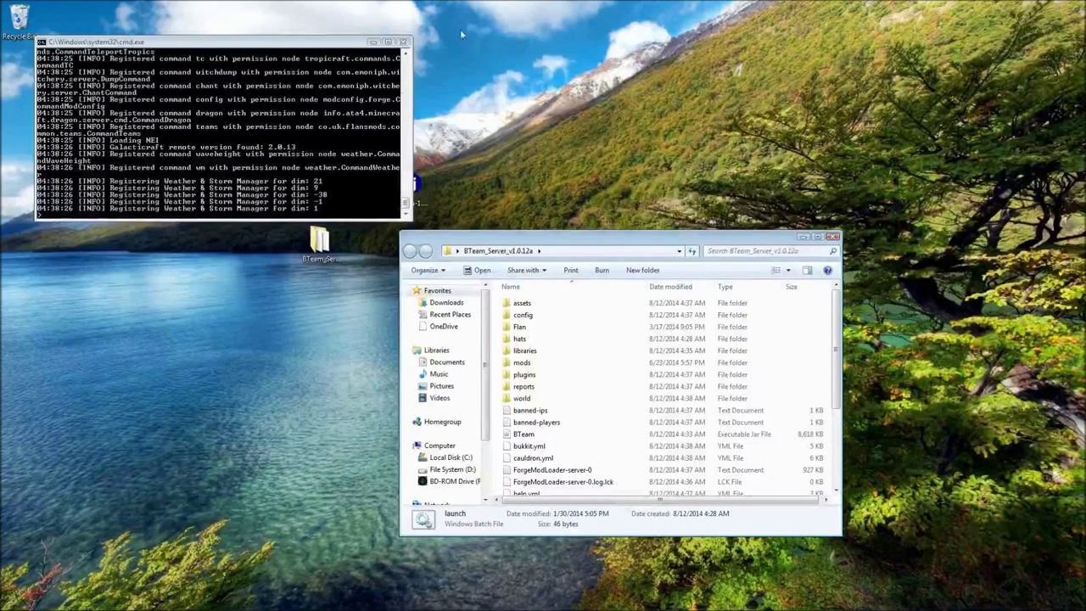
pyautogui.click(404, 41)
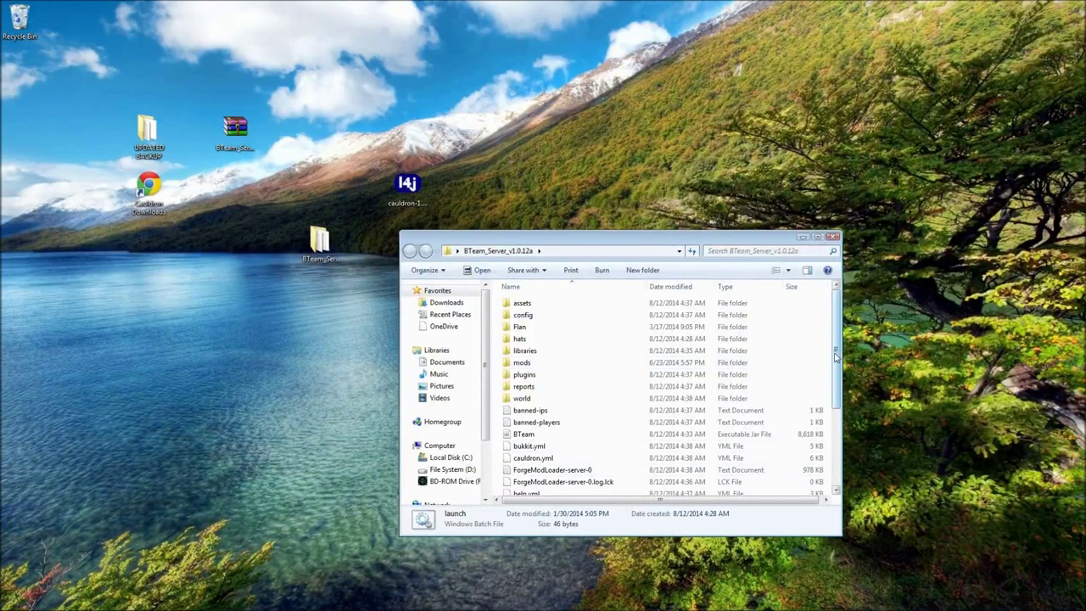
# Delete the launch batch file and launch.sh from the BTeam_Server_v1.0.12a folder.
pyautogui.scroll(-4, 835, 353)
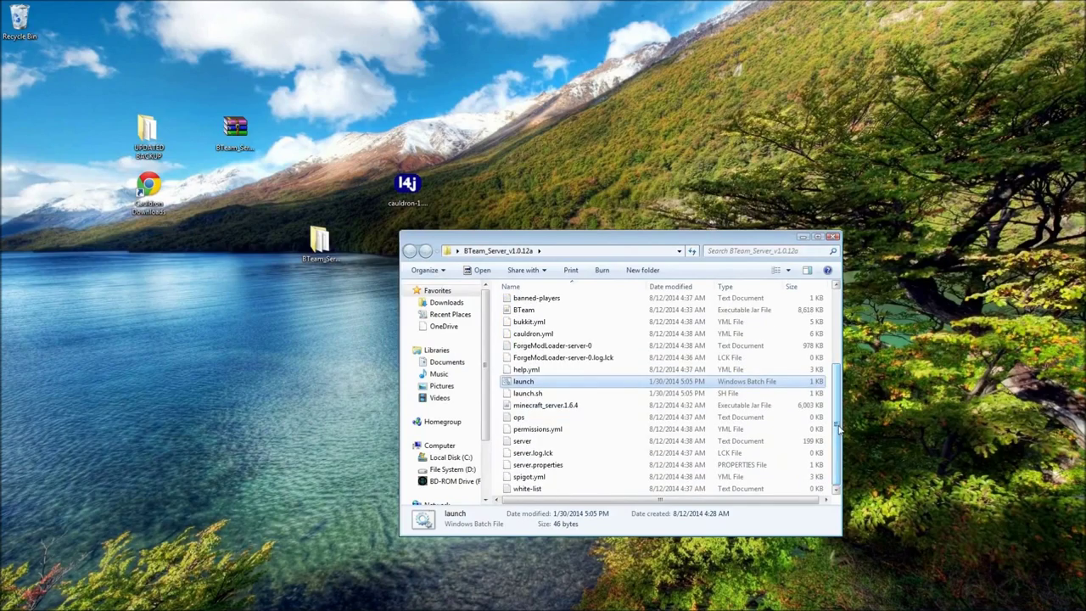
pyautogui.moveTo(552, 233); pyautogui.dragTo(750, 147)
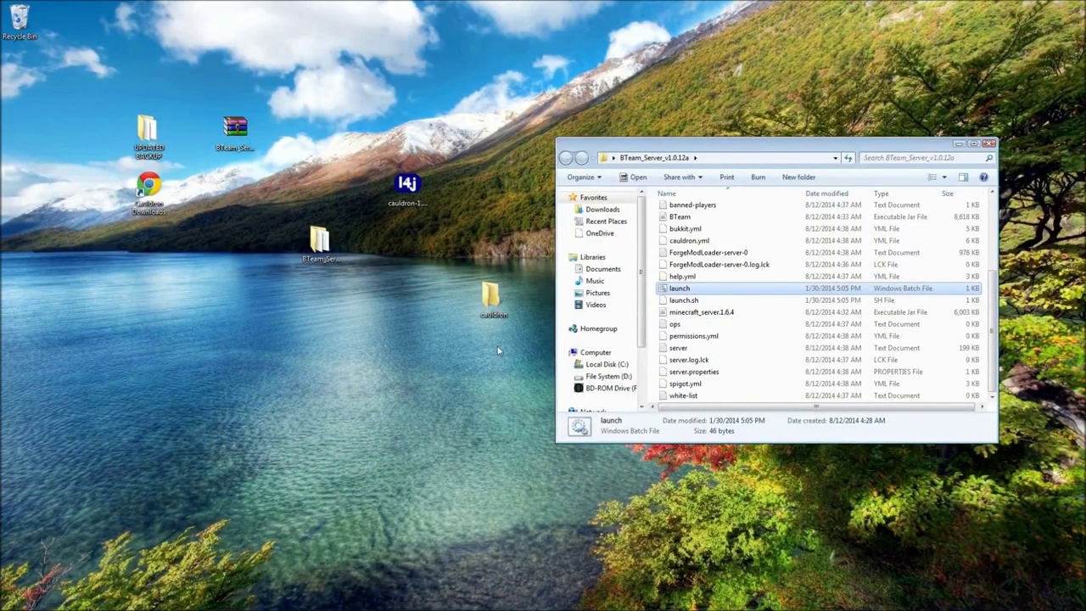
pyautogui.keyDown('ctrl'); pyautogui.click(682, 302); pyautogui.keyUp('ctrl')
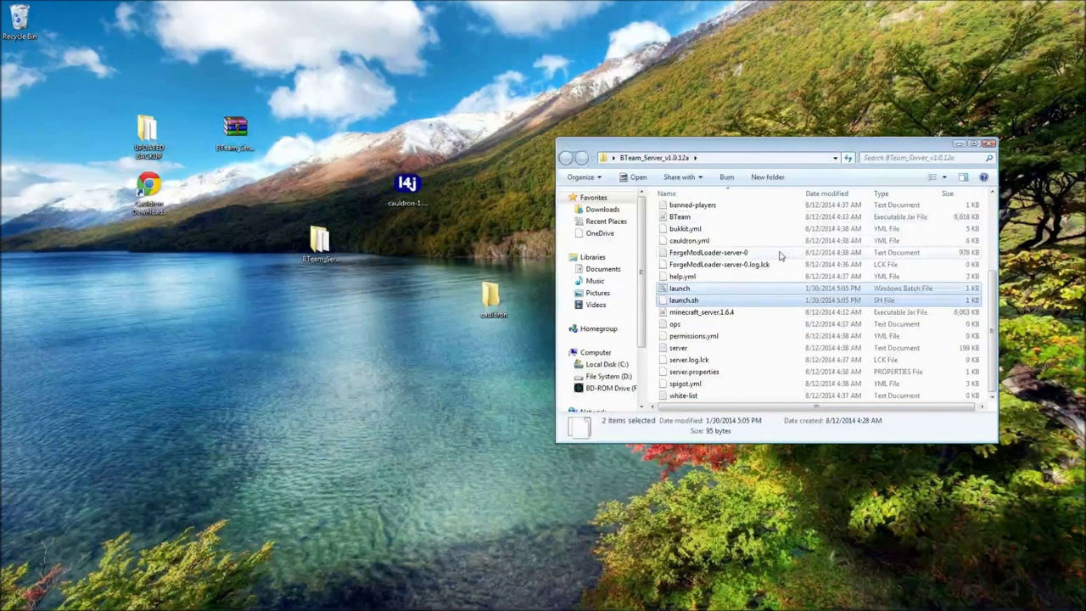
pyautogui.press('Delete')
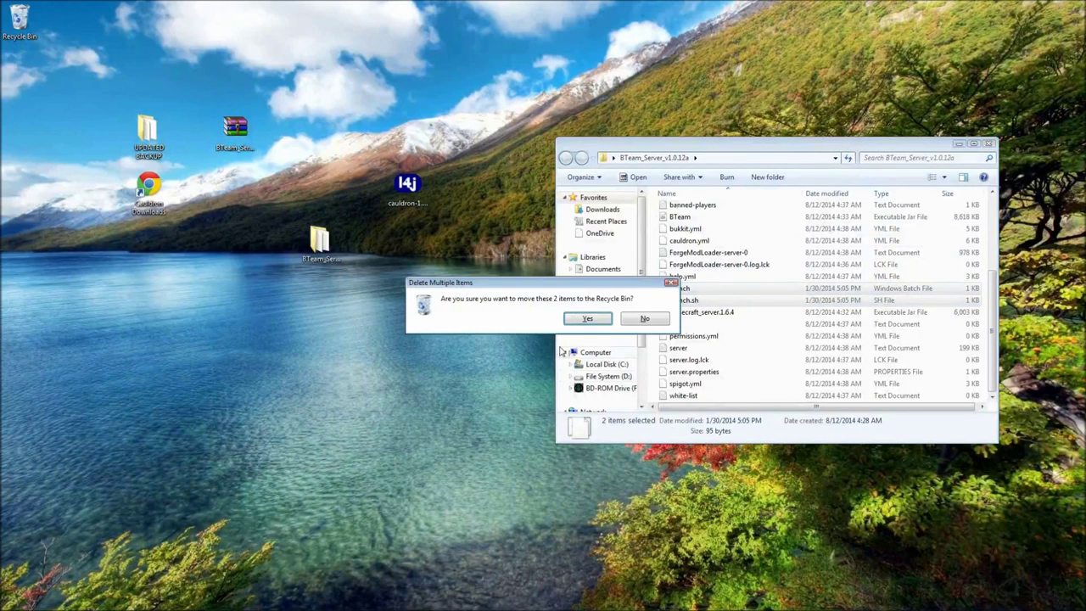
pyautogui.click(587, 318)
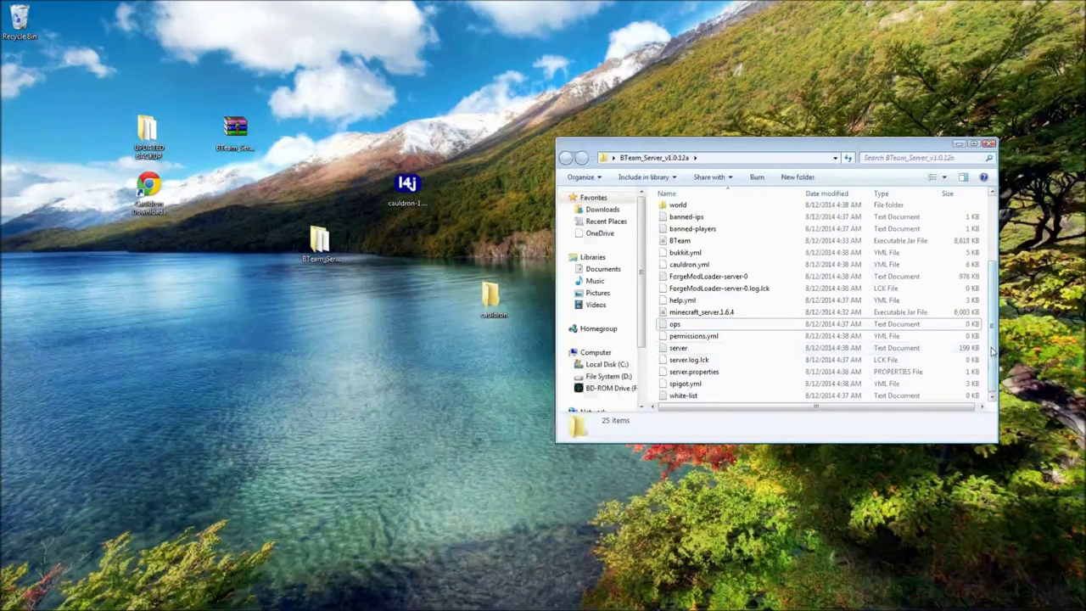
pyautogui.scroll(3, 993, 352)
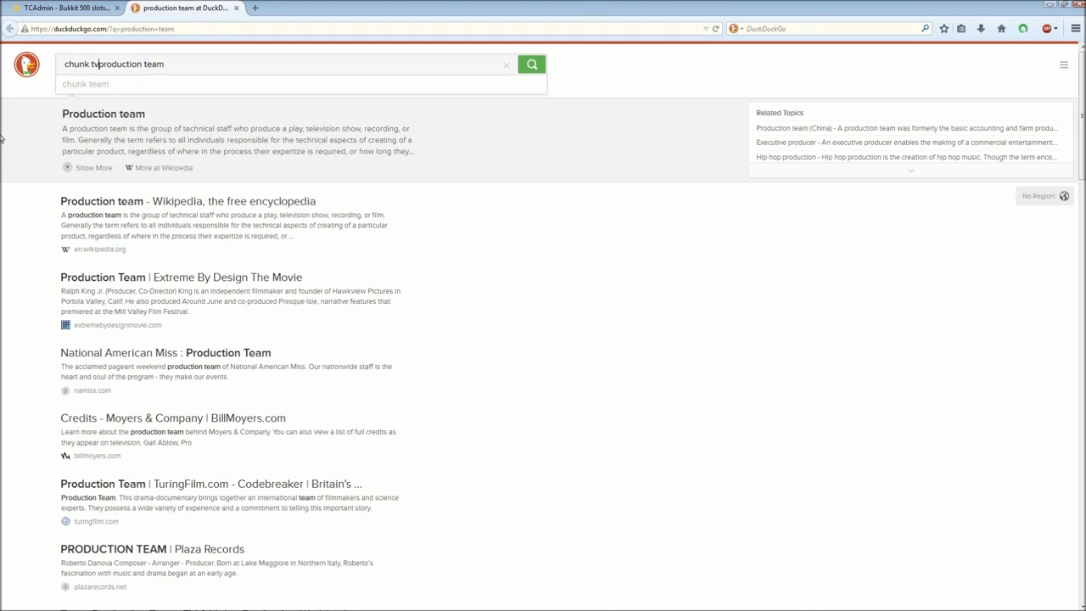
# Search the web for "chunk tv production team", review the server's details on its Planet Minecraft page, and minimize the browser.
pyautogui.press('Return')
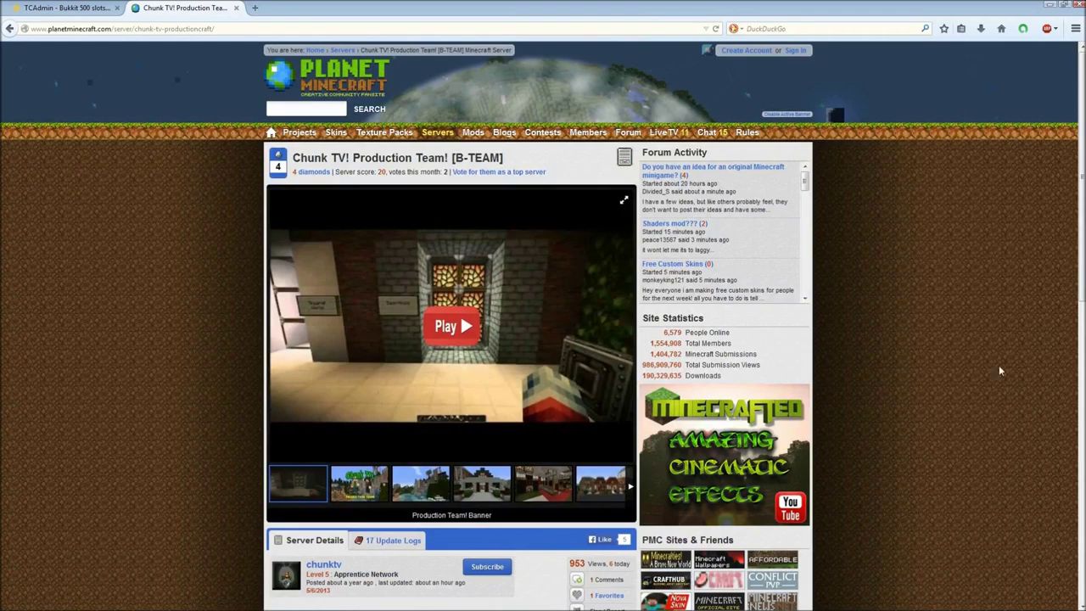
pyautogui.moveTo(1077, 101); pyautogui.dragTo(1078, 238)
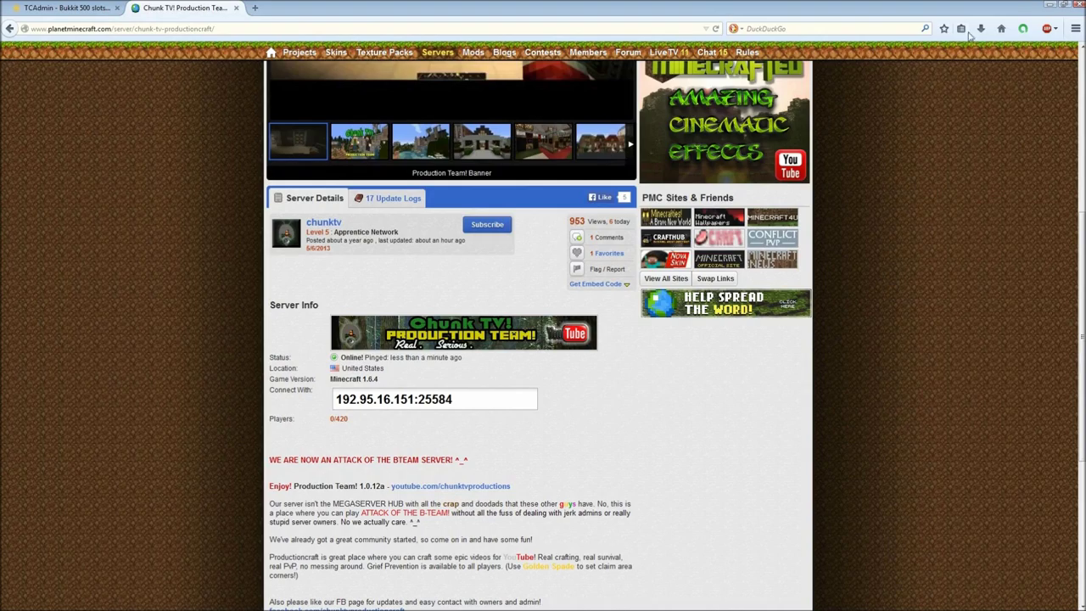
pyautogui.click(1050, 7)
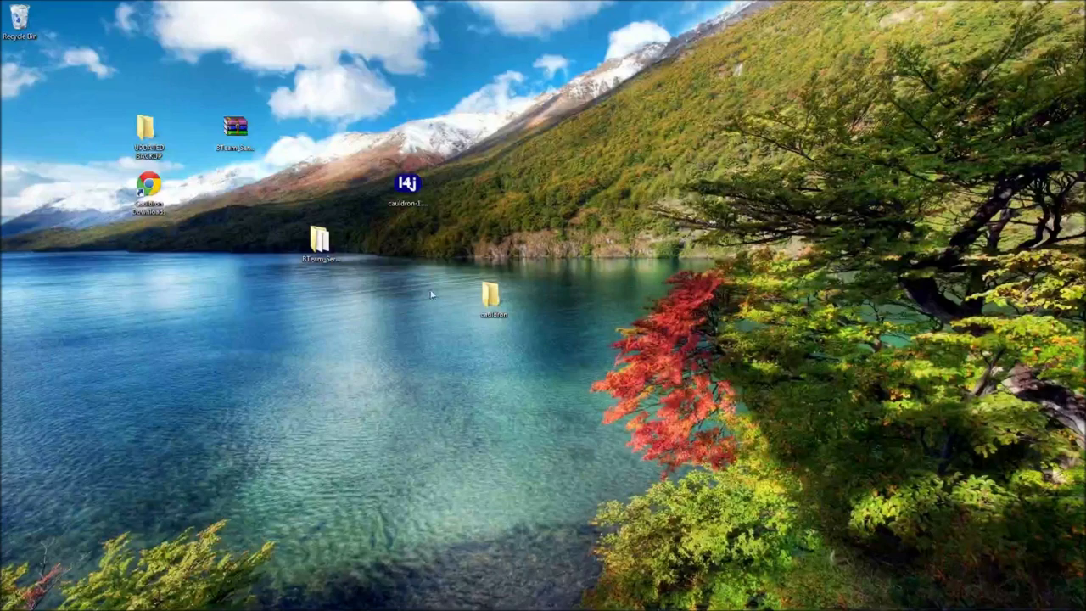